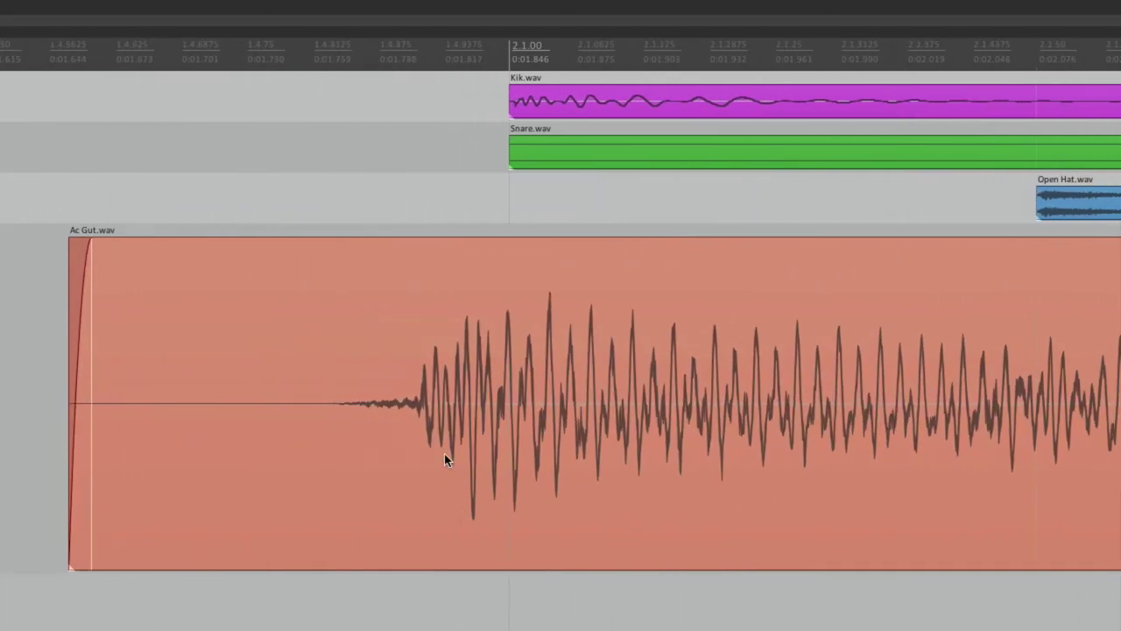
Add a stretch marker to Ac Gut.wav at the onset of its first note, just before 2.1.00
{"action": "left_click", "coordinate": [411, 400]}
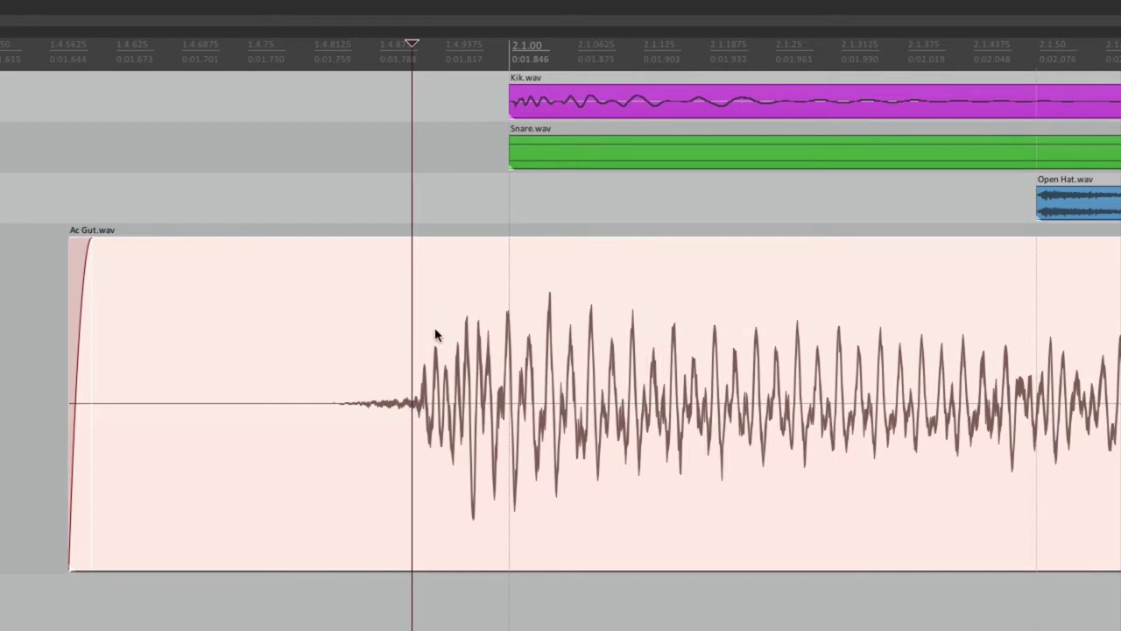
{"action": "right_click", "coordinate": [418, 254]}
{"action": "mouse_move", "coordinate": [426, 414]}
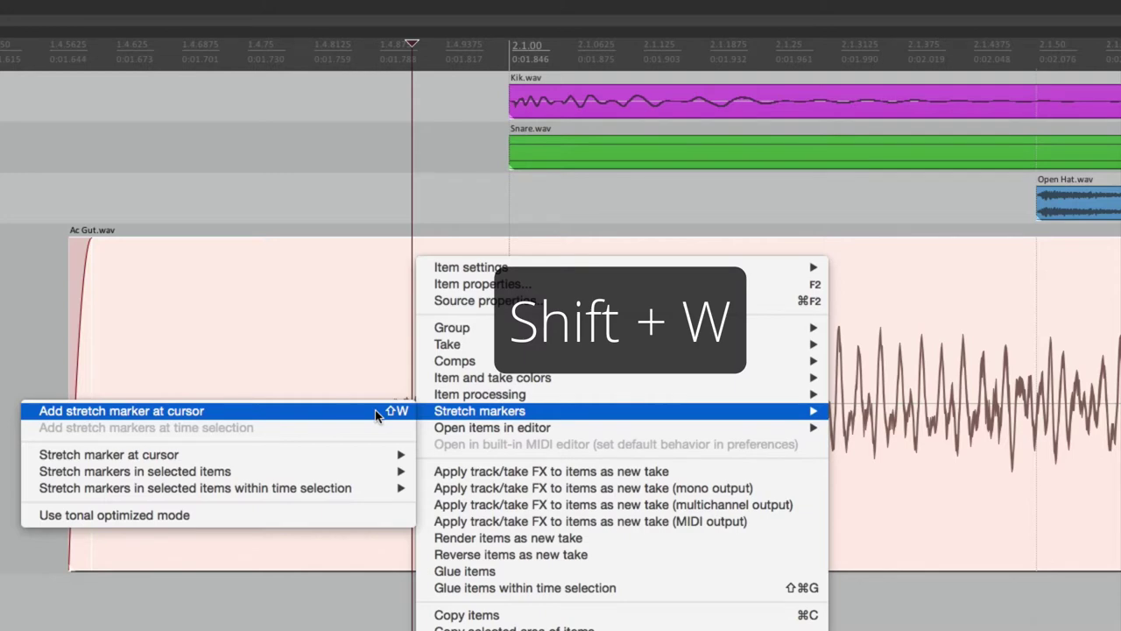
{"action": "left_click", "coordinate": [288, 415]}
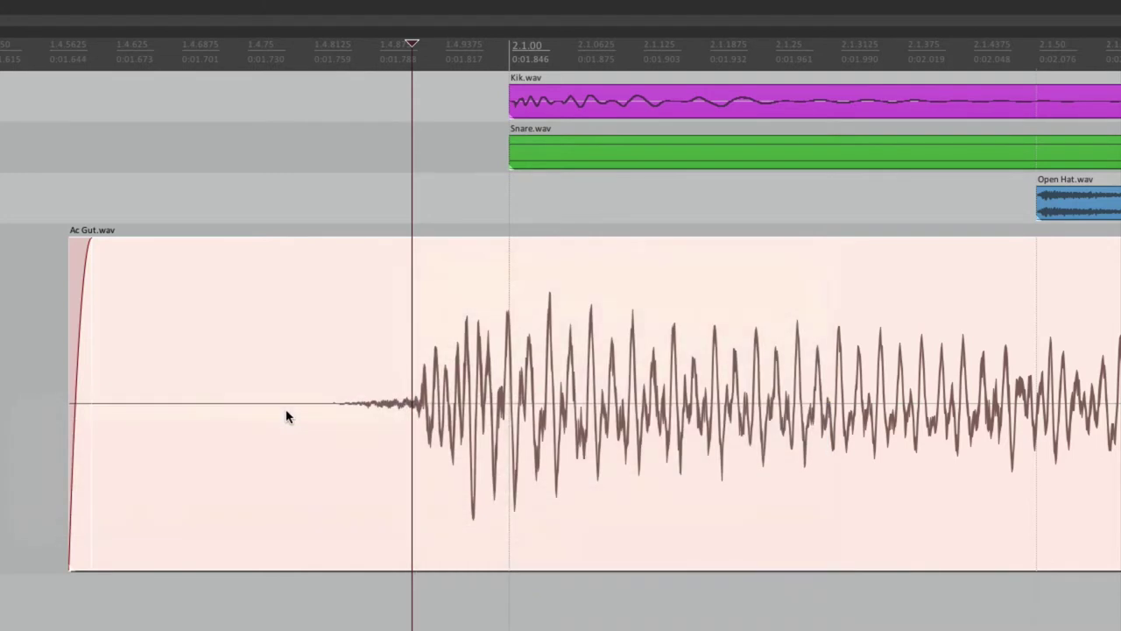
{"action": "left_click", "coordinate": [408, 416]}
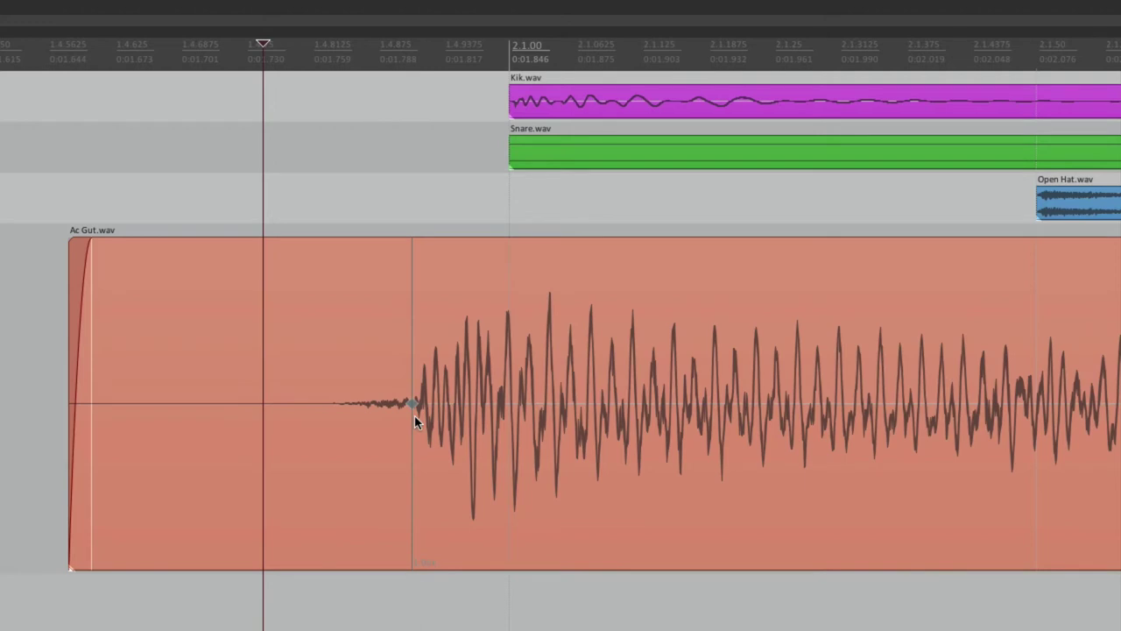
Try sliding the first note's stretch marker slightly earlier and then well past 2.1.00, undoing each move
{"action": "mouse_move", "coordinate": [417, 401]}
{"action": "left_mouse_down"}
{"action": "mouse_move", "coordinate": [293, 393]}
{"action": "mouse_move", "coordinate": [388, 403]}
{"action": "left_mouse_up"}
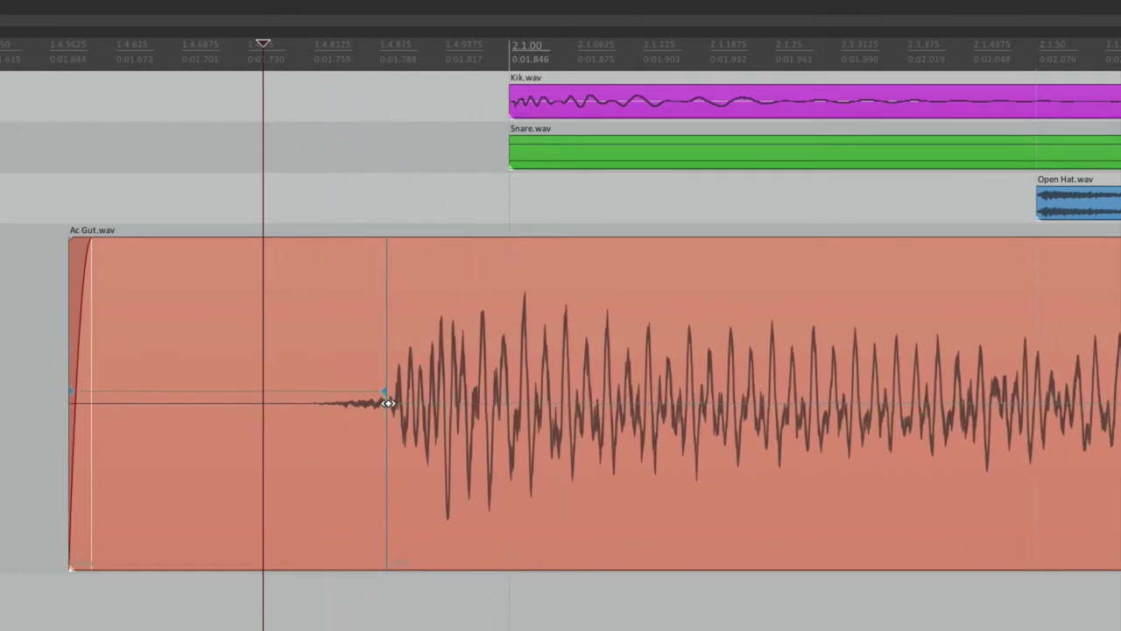
{"action": "key", "text": "ctrl+z"}
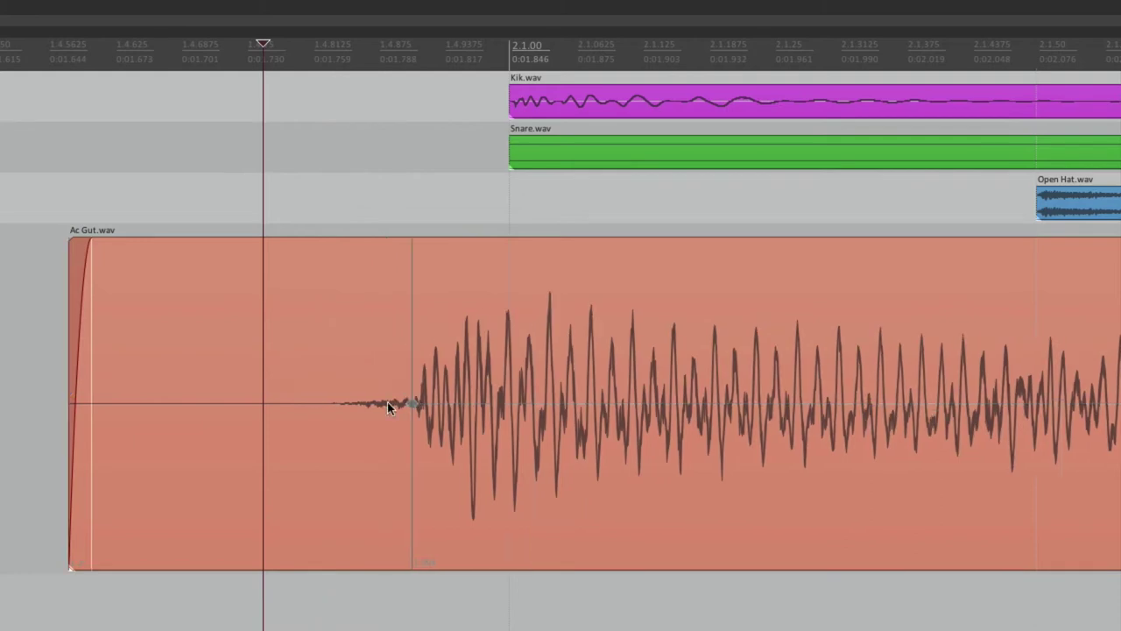
{"action": "key", "text": "minus"}
{"action": "key", "text": "minus"}
{"action": "key", "text": "minus"}
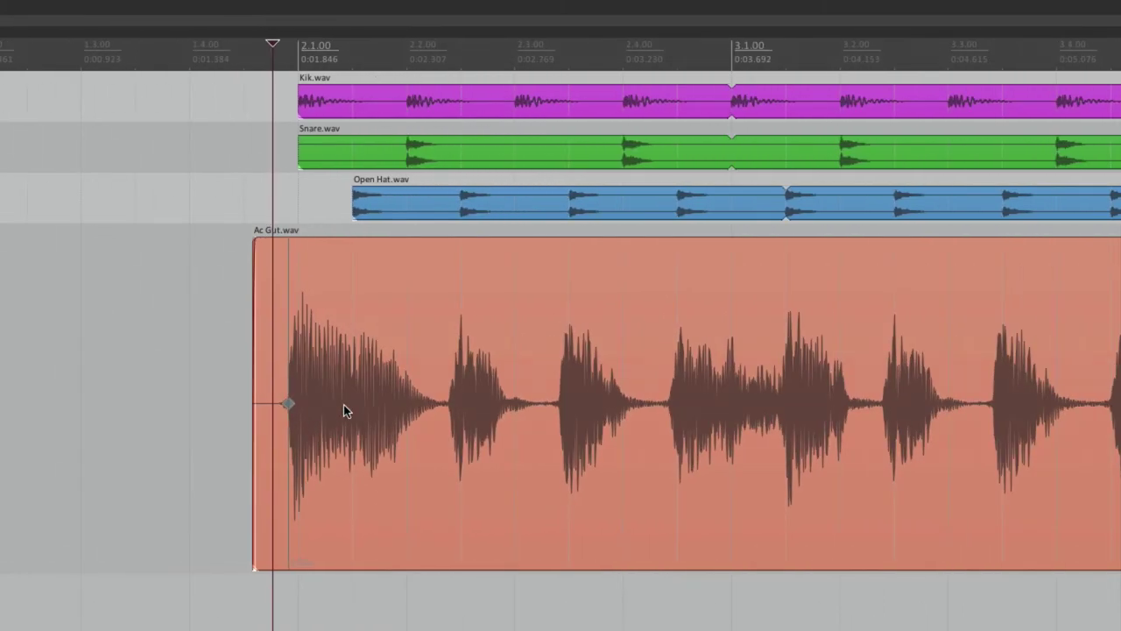
{"action": "mouse_move", "coordinate": [288, 404]}
{"action": "left_mouse_down"}
{"action": "mouse_move", "coordinate": [361, 420]}
{"action": "mouse_move", "coordinate": [503, 419]}
{"action": "mouse_move", "coordinate": [388, 420]}
{"action": "left_mouse_up"}
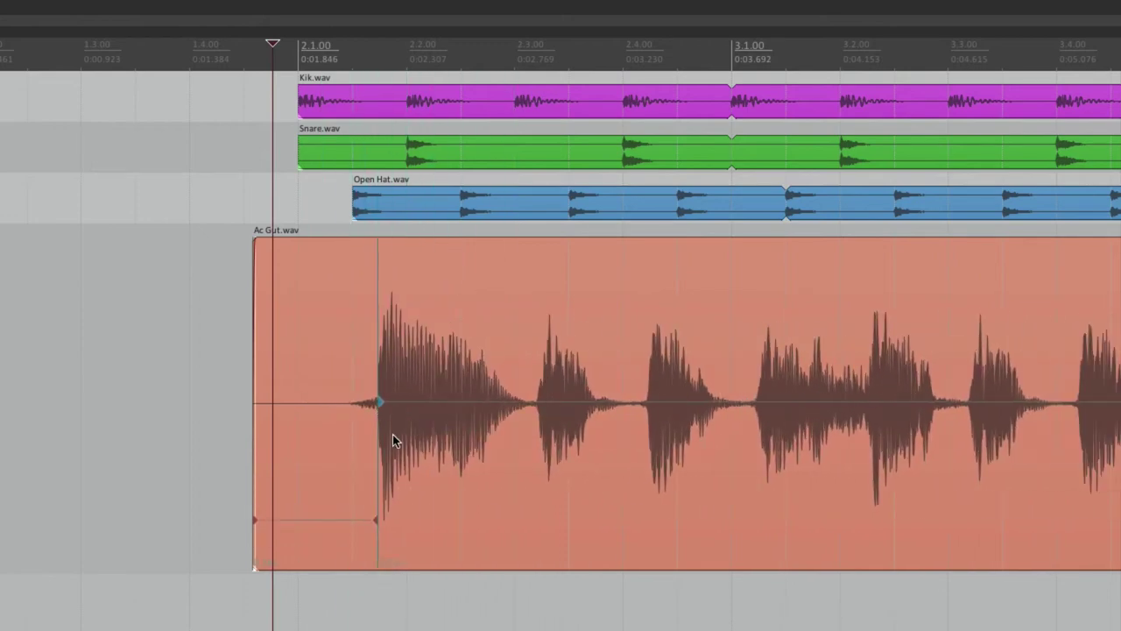
{"action": "key", "text": "ctrl+z"}
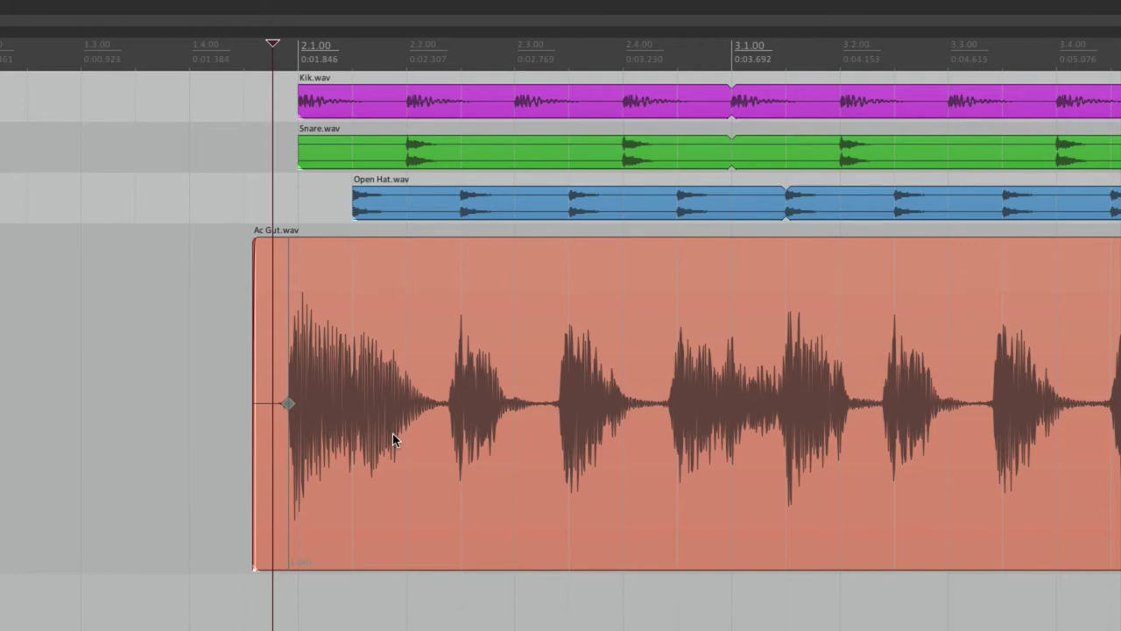
Add boundary stretch markers in the silence before the first note and in the gap before the second note
{"action": "scroll", "coordinate": [313, 398], "scroll_direction": "up", "scroll_amount": 5}
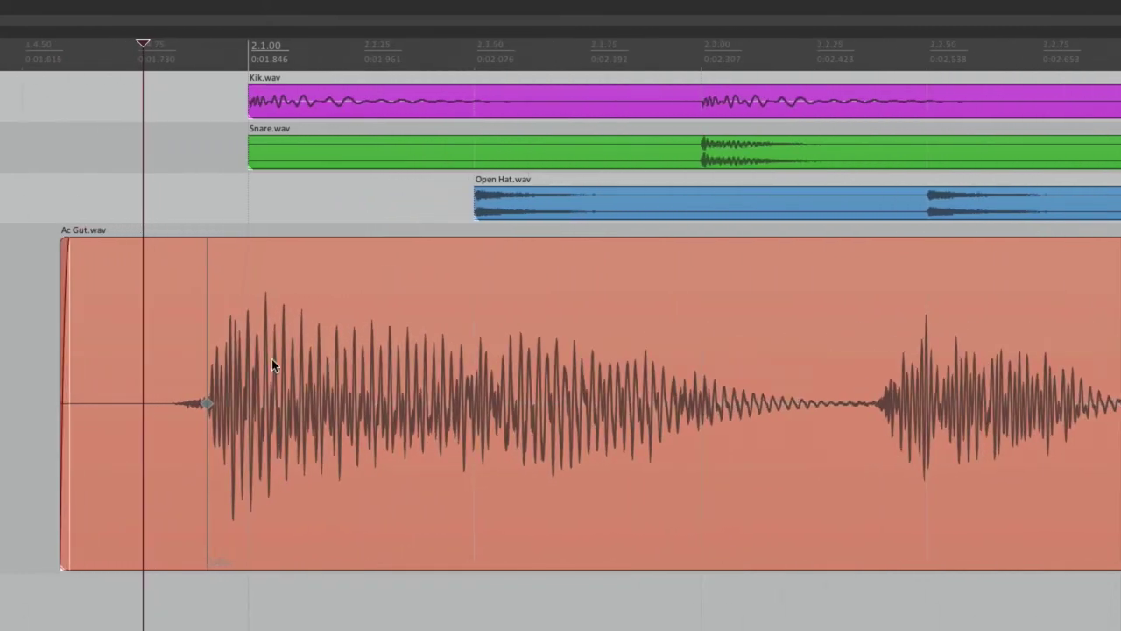
{"action": "left_click", "coordinate": [91, 410]}
{"action": "left_click", "coordinate": [91, 405]}
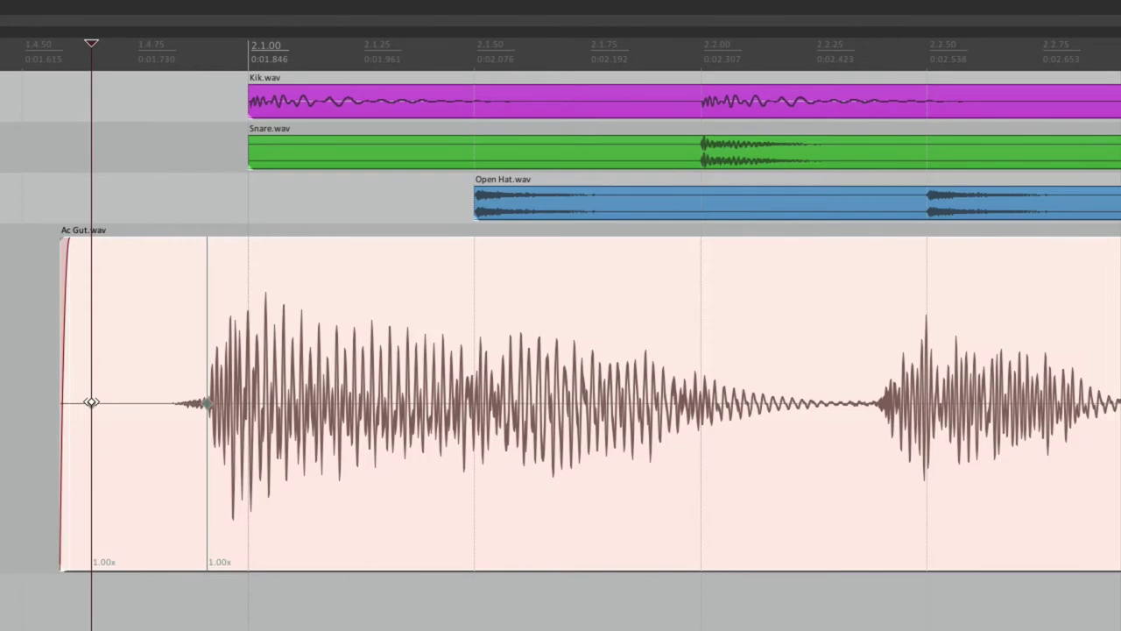
{"action": "left_click", "coordinate": [829, 402]}
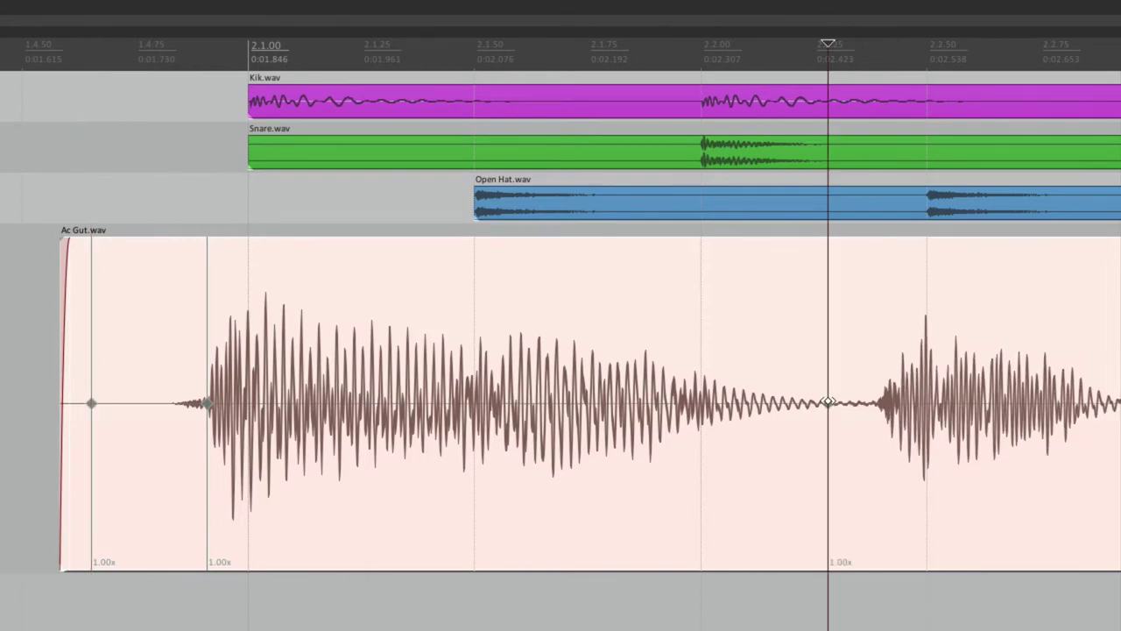
{"action": "left_click", "coordinate": [47, 382]}
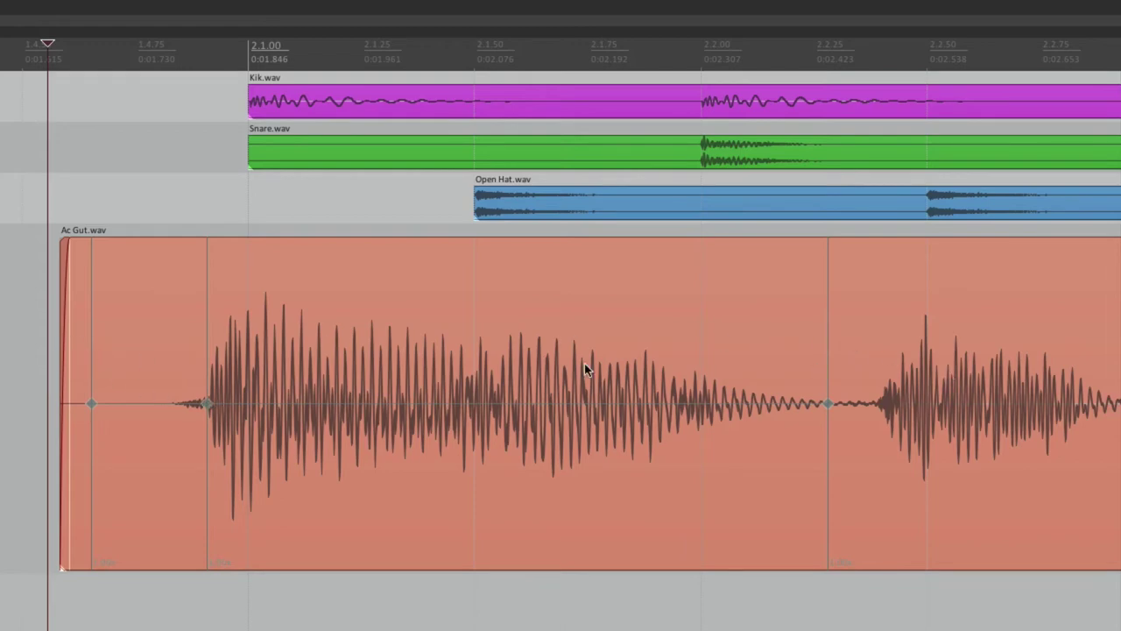
Slide the middle stretch marker back and forth between the boundary markers, finally aligning the first note's onset with 2.1.00
{"action": "scroll", "coordinate": [567, 370], "scroll_direction": "down", "scroll_amount": 3, "text": "ctrl"}
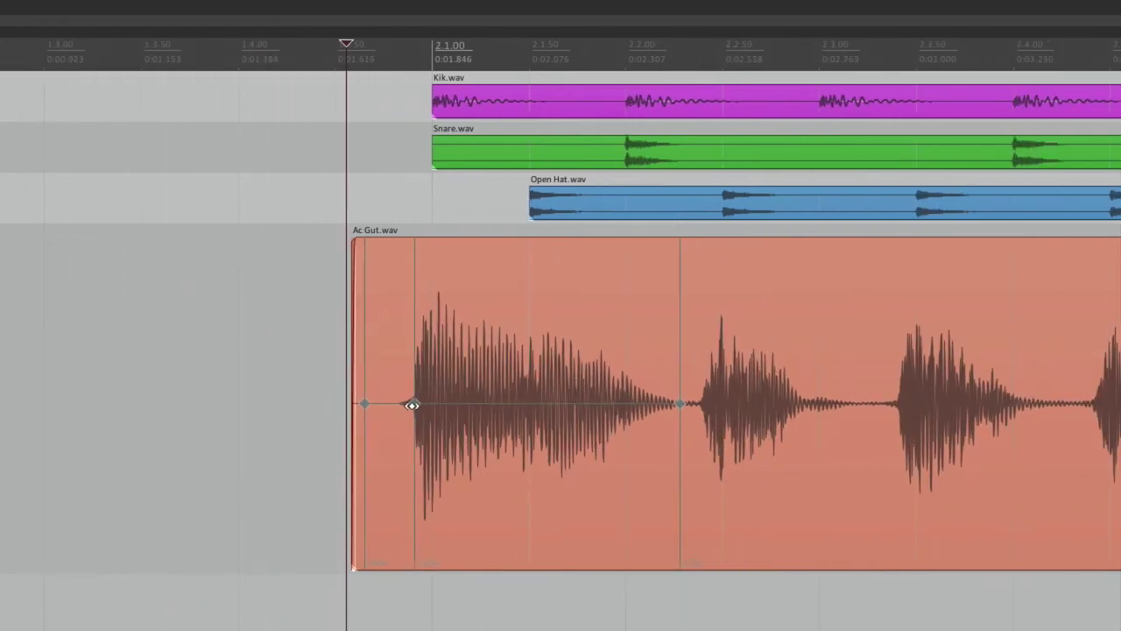
{"action": "left_click_drag", "start_coordinate": [415, 413], "coordinate": [487, 408]}
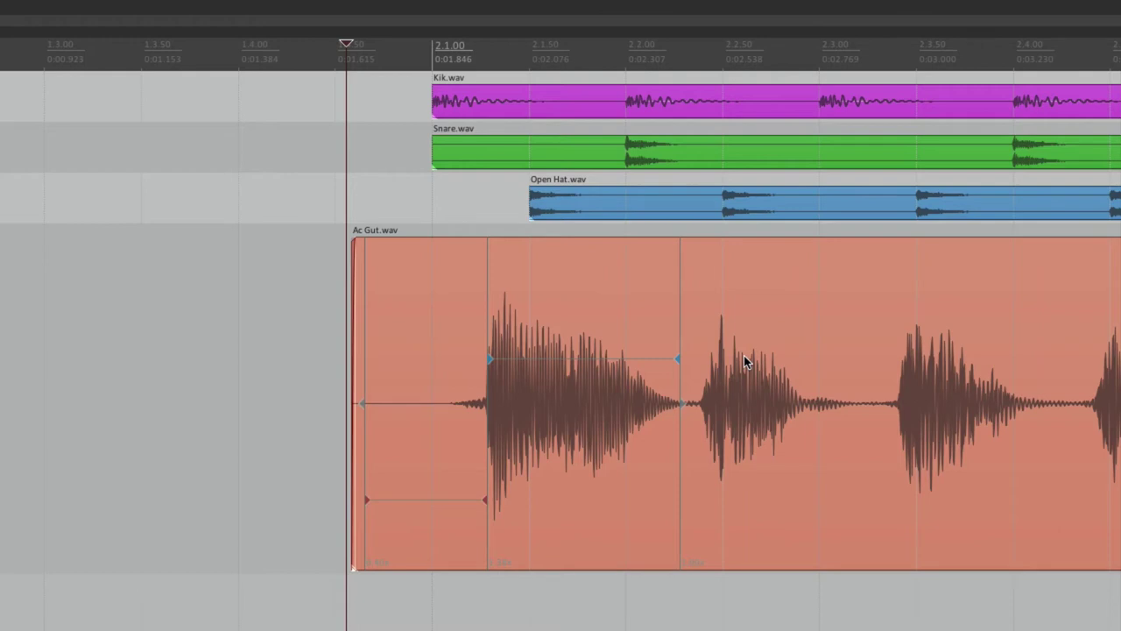
{"action": "mouse_move", "coordinate": [491, 359]}
{"action": "left_mouse_down"}
{"action": "mouse_move", "coordinate": [424, 366]}
{"action": "mouse_move", "coordinate": [485, 366]}
{"action": "mouse_move", "coordinate": [430, 371]}
{"action": "mouse_move", "coordinate": [488, 380]}
{"action": "mouse_move", "coordinate": [426, 380]}
{"action": "left_mouse_up"}
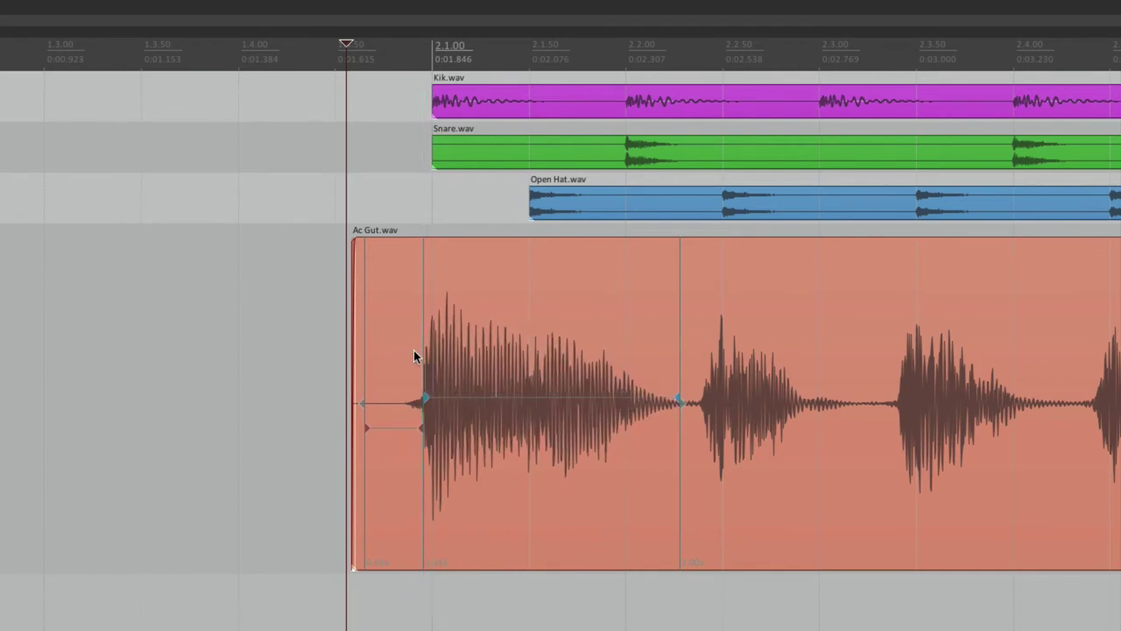
{"action": "mouse_move", "coordinate": [427, 402]}
{"action": "left_mouse_down"}
{"action": "mouse_move", "coordinate": [471, 398]}
{"action": "mouse_move", "coordinate": [435, 405]}
{"action": "left_mouse_up"}
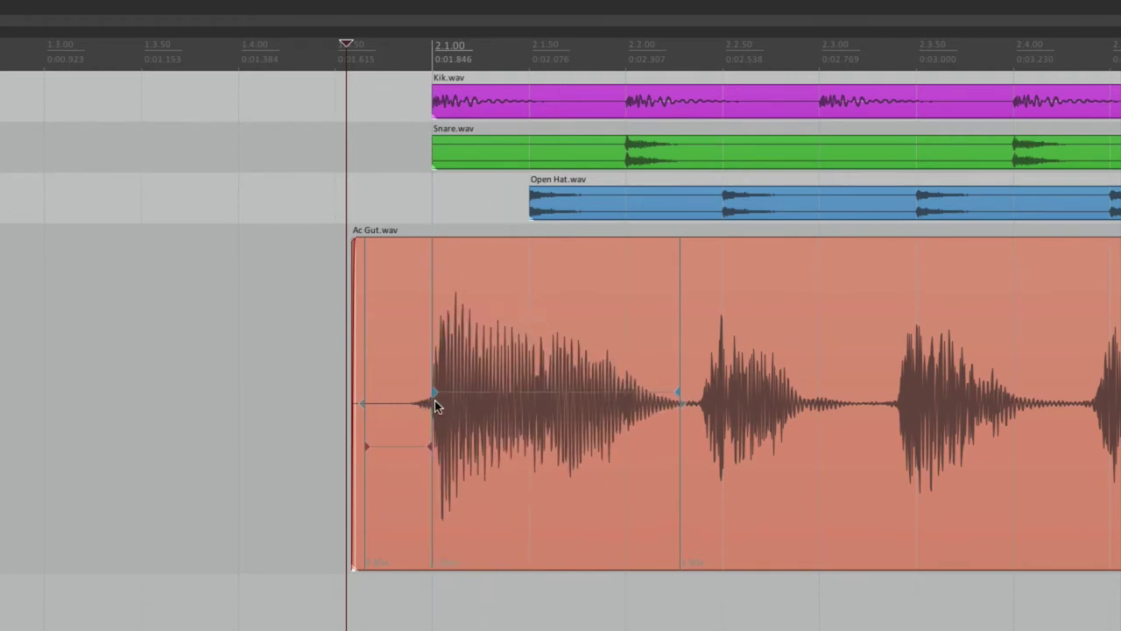
Remove all stretch markers from the Ac Gut.wav item
{"action": "scroll", "coordinate": [435, 403], "scroll_direction": "down", "scroll_amount": 3}
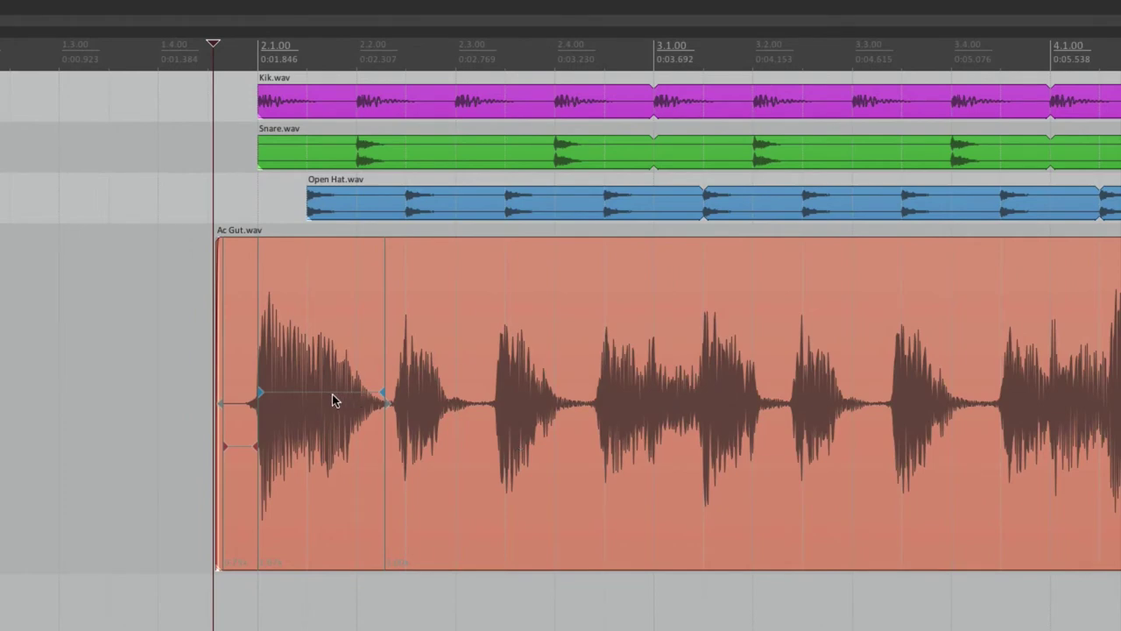
{"action": "left_click_drag", "start_coordinate": [297, 393], "coordinate": [268, 392]}
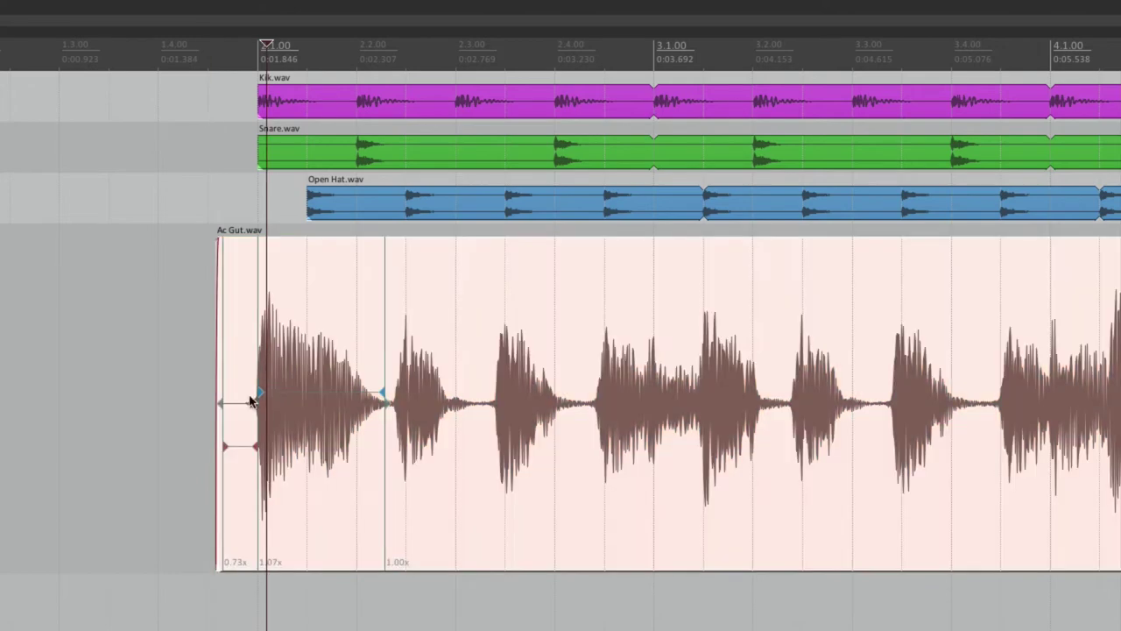
{"action": "right_click", "coordinate": [255, 265]}
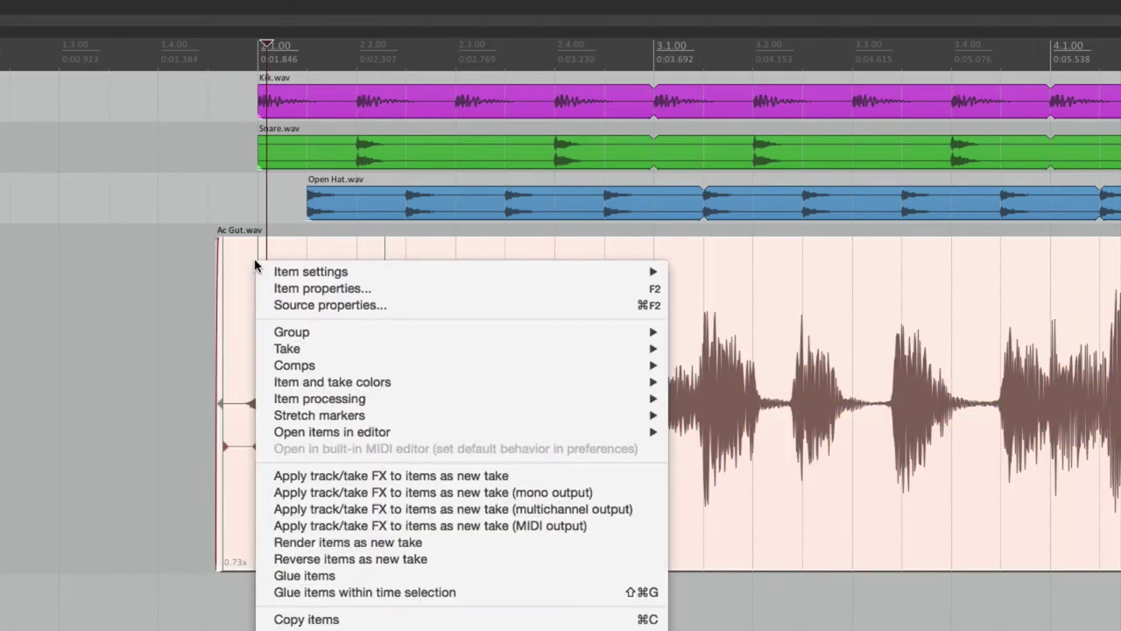
{"action": "mouse_move", "coordinate": [275, 421]}
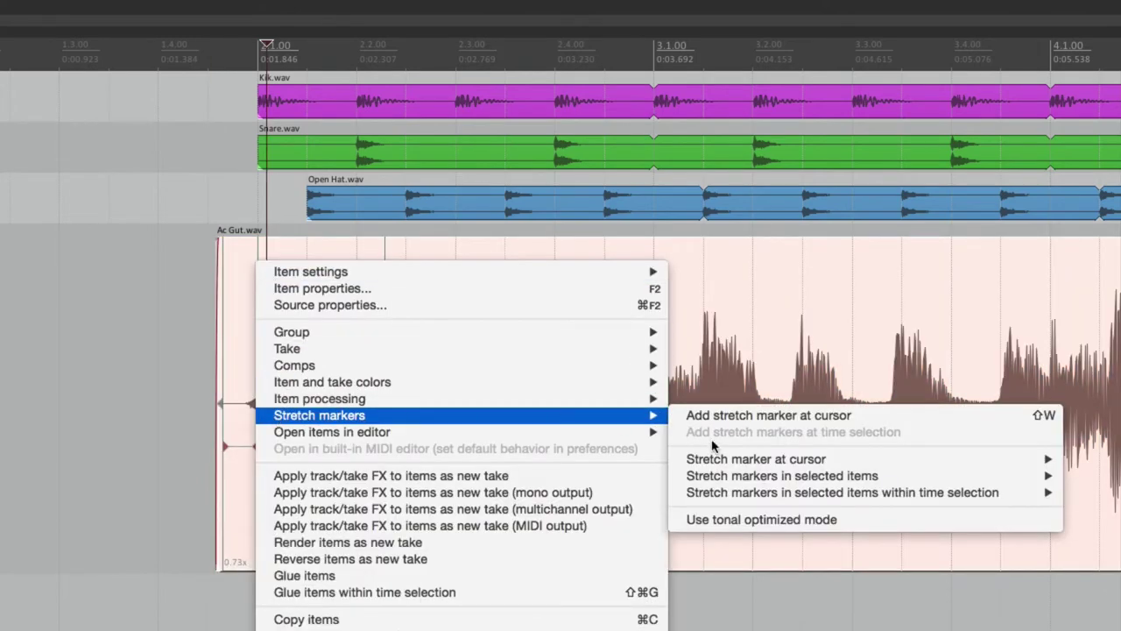
{"action": "mouse_move", "coordinate": [681, 477]}
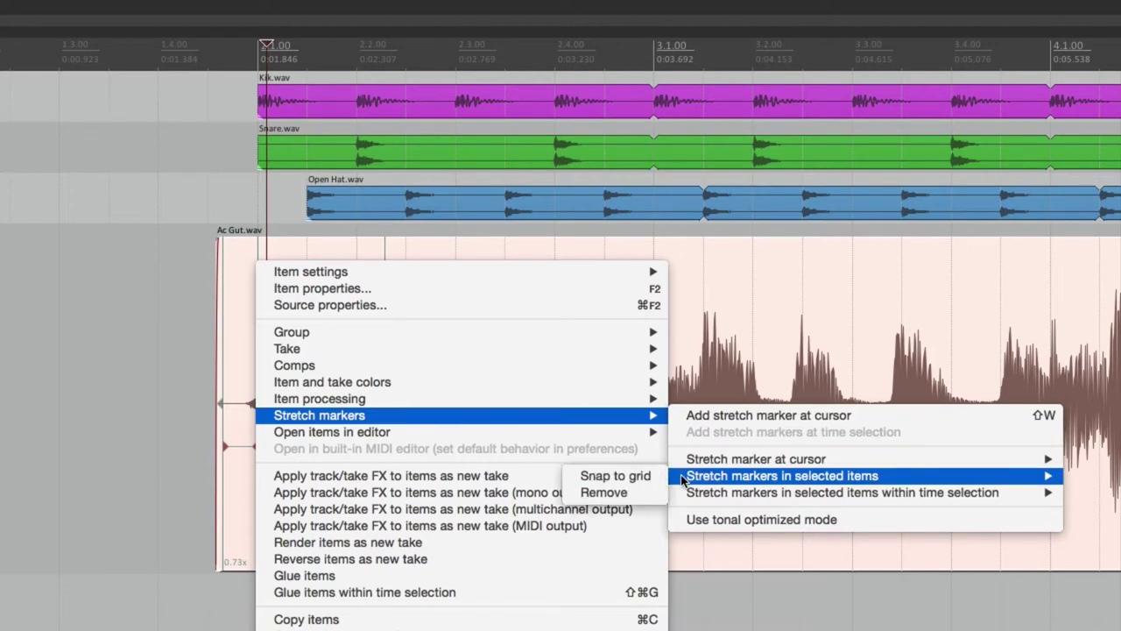
{"action": "left_click", "coordinate": [618, 494]}
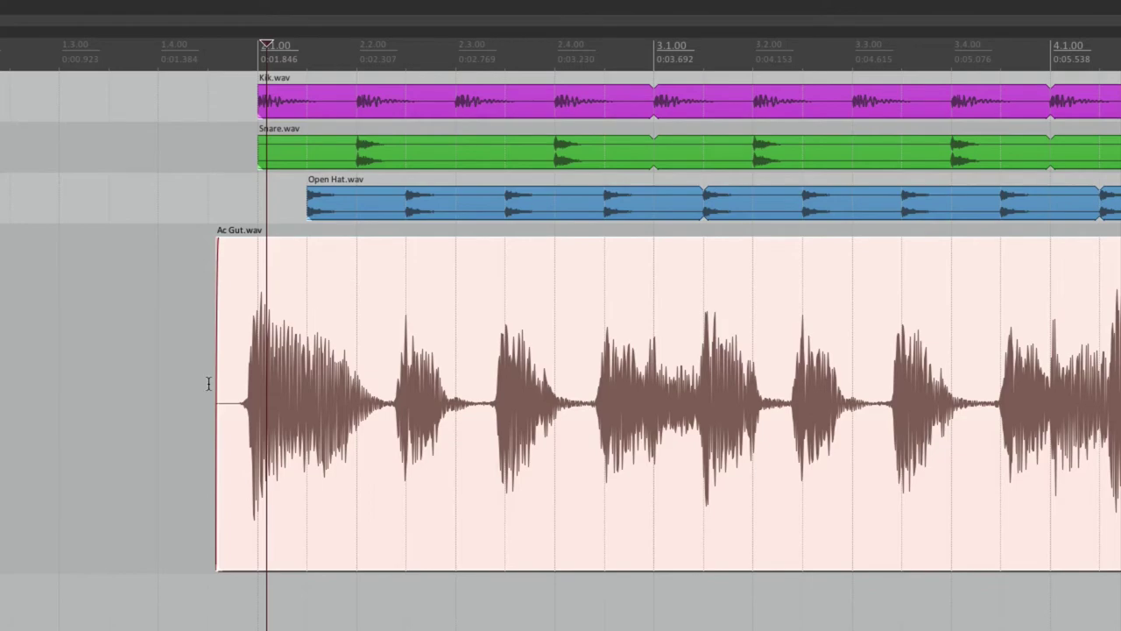
Add stretch markers to Ac Gut.wav in the silence before the first note and just before the note at 3.4.50
{"action": "scroll", "coordinate": [230, 388], "scroll_direction": "up", "scroll_amount": 10}
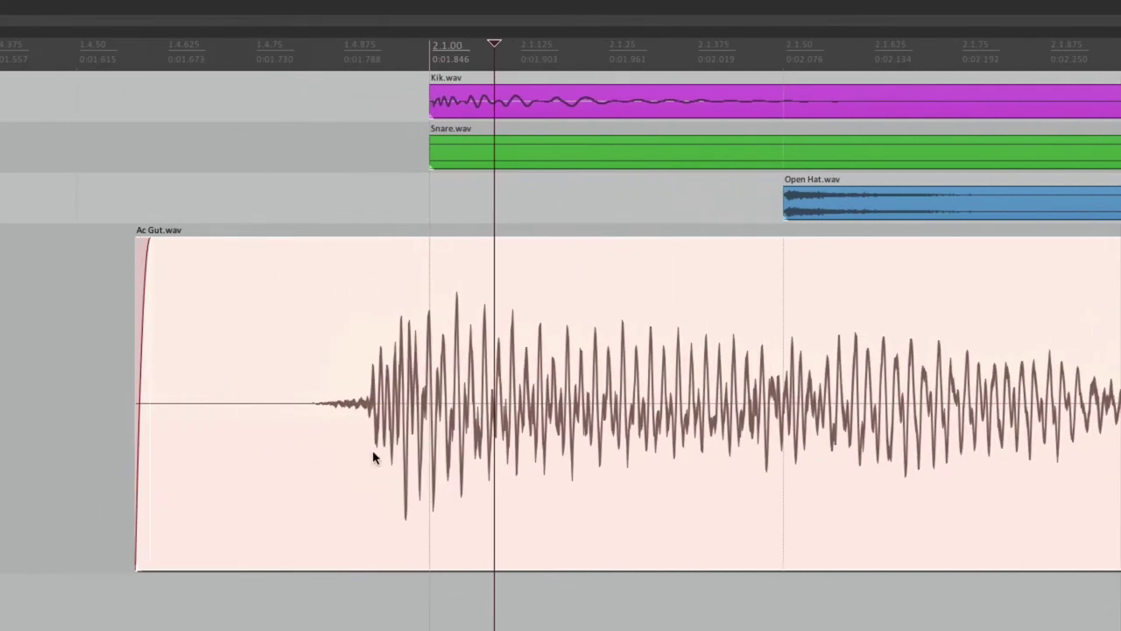
{"action": "left_click", "coordinate": [184, 388]}
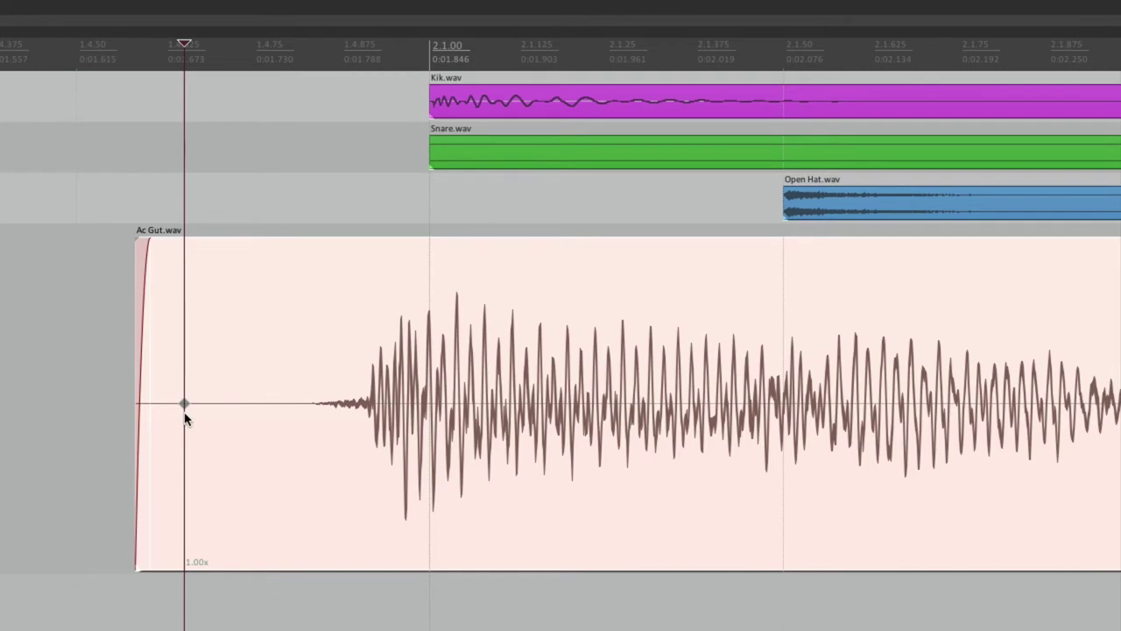
{"action": "scroll", "coordinate": [185, 418], "scroll_direction": "down", "scroll_amount": 6}
{"action": "scroll", "coordinate": [372, 423], "scroll_direction": "right", "scroll_amount": 3}
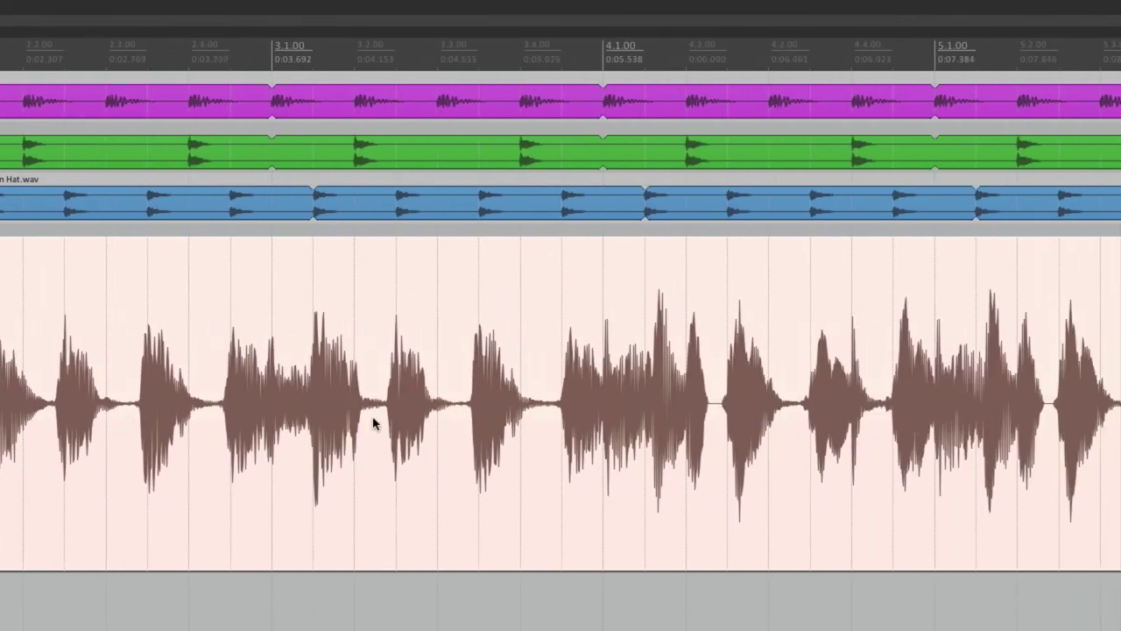
{"action": "scroll", "coordinate": [555, 408], "scroll_direction": "up", "scroll_amount": 6}
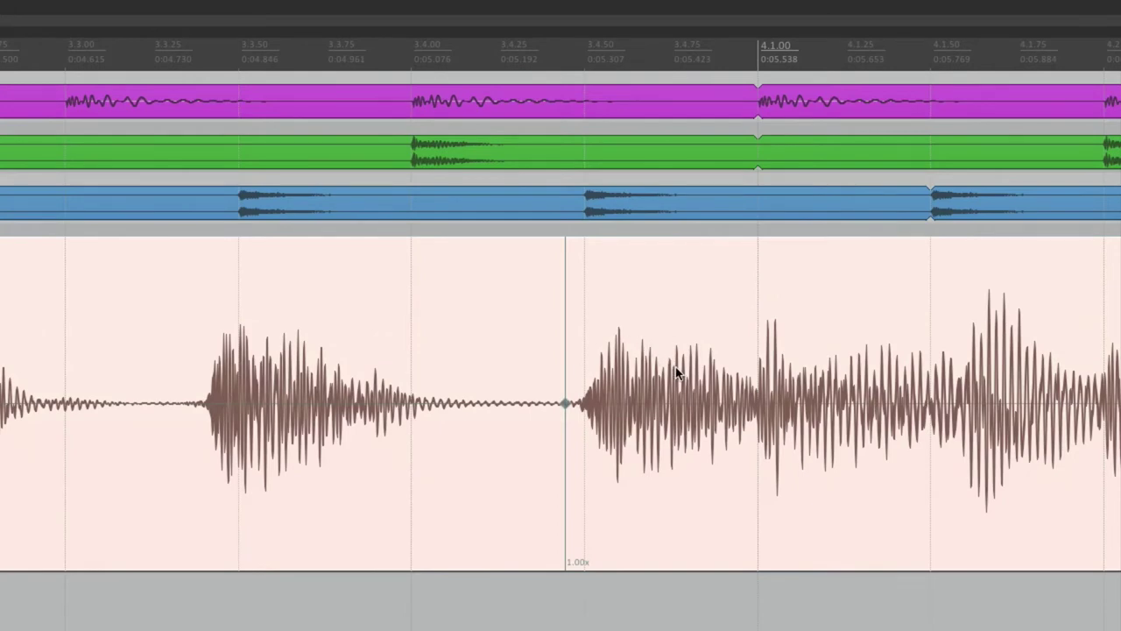
Add a stretch marker at the first note's onset, between the two boundary markers
{"action": "scroll", "coordinate": [376, 371], "scroll_direction": "down", "scroll_amount": 6}
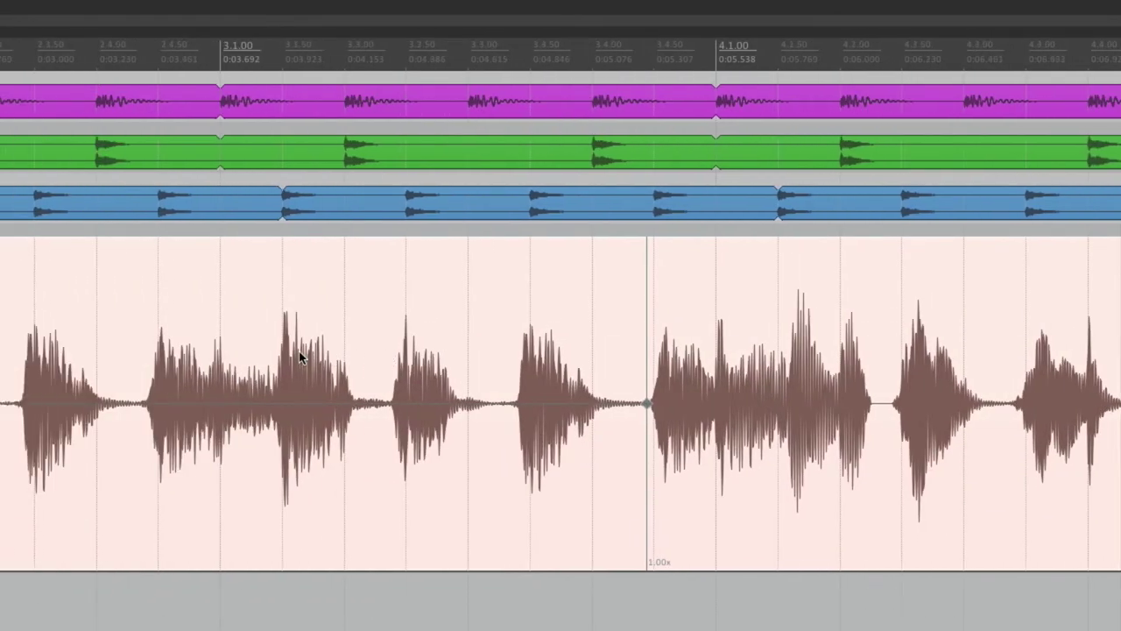
{"action": "scroll", "coordinate": [298, 355], "scroll_direction": "left", "scroll_amount": 4}
{"action": "scroll", "coordinate": [299, 355], "scroll_direction": "down", "scroll_amount": 2}
{"action": "scroll", "coordinate": [260, 356], "scroll_direction": "left", "scroll_amount": 2}
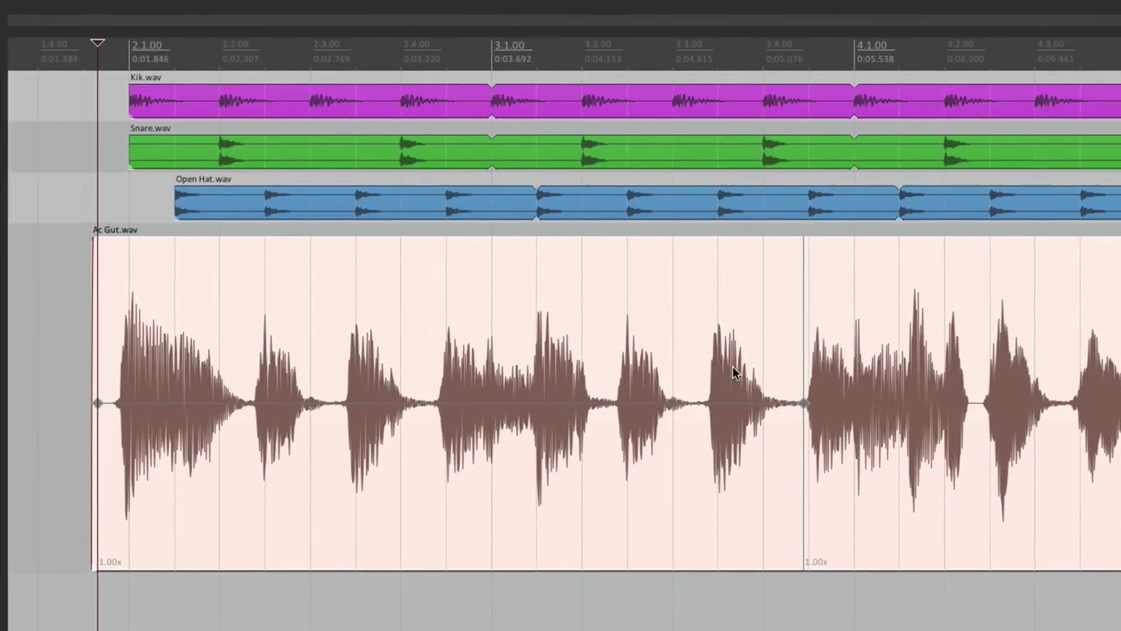
{"action": "scroll", "coordinate": [187, 393], "scroll_direction": "up", "scroll_amount": 5}
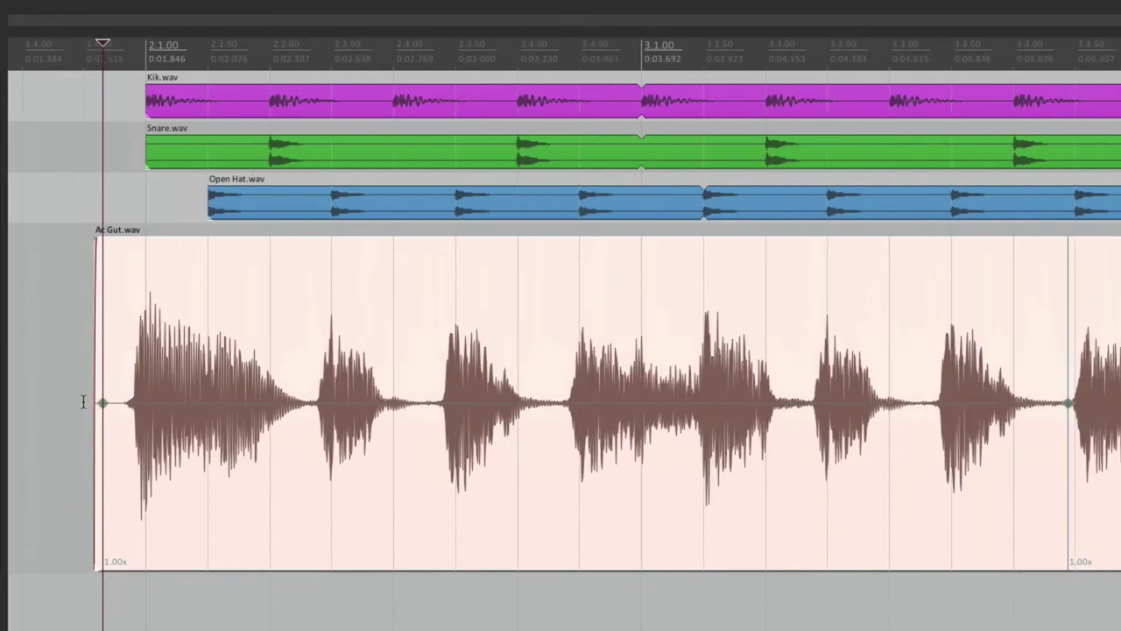
{"action": "scroll", "coordinate": [243, 416], "scroll_direction": "up", "scroll_amount": 4}
{"action": "scroll", "coordinate": [242, 416], "scroll_direction": "left", "scroll_amount": 4}
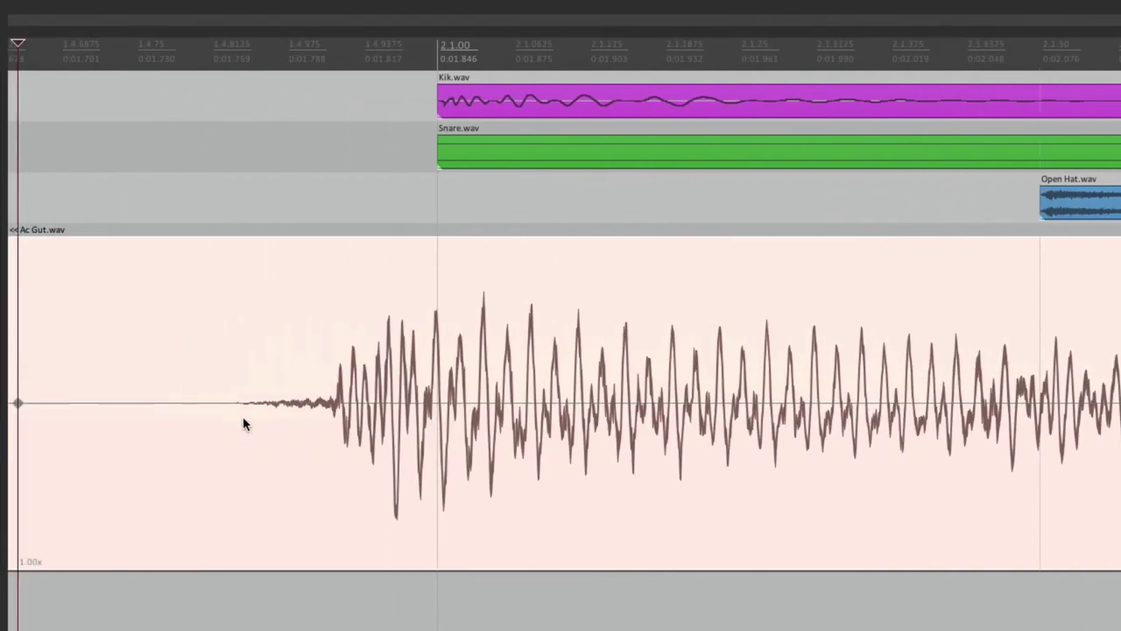
{"action": "double_click", "coordinate": [330, 401]}
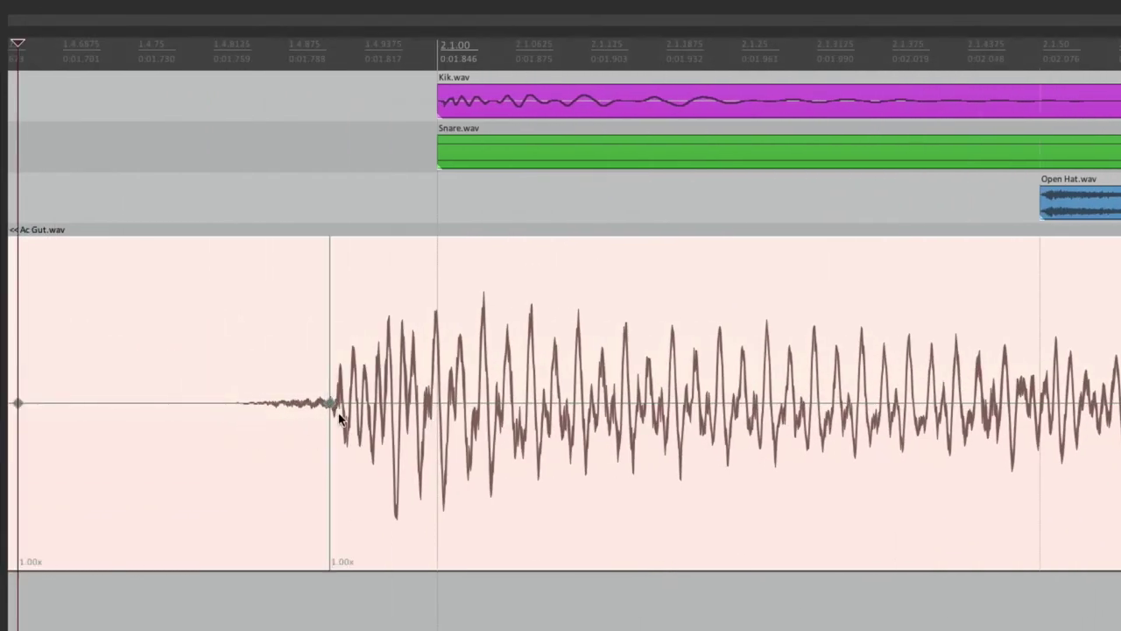
Move the first note's stretch marker onto the 2.1.00 beat so its onset lines up with the kick
{"action": "left_click_drag", "start_coordinate": [330, 404], "coordinate": [437, 402]}
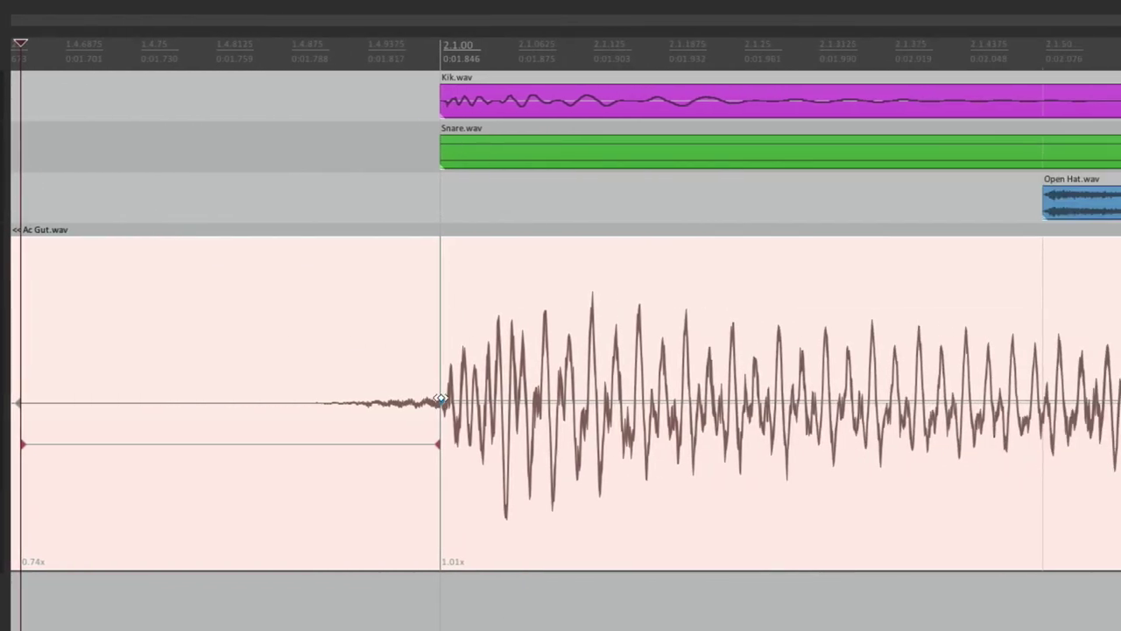
{"action": "mouse_move", "coordinate": [440, 400]}
{"action": "left_mouse_down"}
{"action": "mouse_move", "coordinate": [371, 401]}
{"action": "mouse_move", "coordinate": [477, 403]}
{"action": "mouse_move", "coordinate": [346, 408]}
{"action": "mouse_move", "coordinate": [431, 409]}
{"action": "mouse_move", "coordinate": [429, 418]}
{"action": "left_mouse_up"}
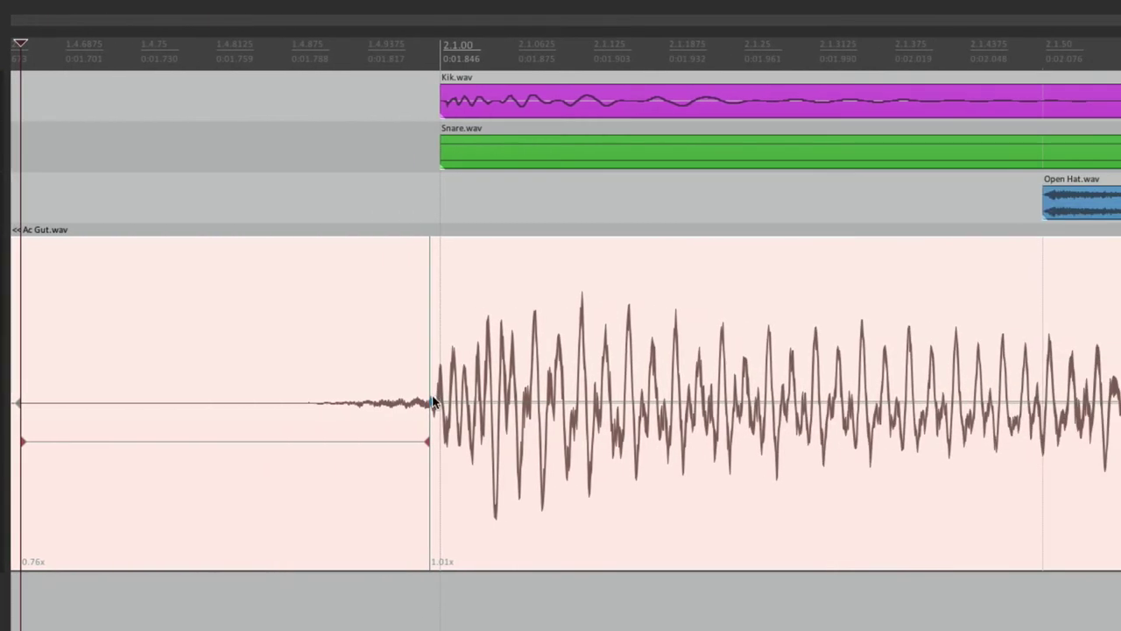
{"action": "mouse_move", "coordinate": [432, 401]}
{"action": "left_mouse_down"}
{"action": "mouse_move", "coordinate": [400, 406]}
{"action": "mouse_move", "coordinate": [441, 405]}
{"action": "left_mouse_up"}
{"action": "scroll", "coordinate": [440, 405], "scroll_direction": "down", "scroll_amount": 5}
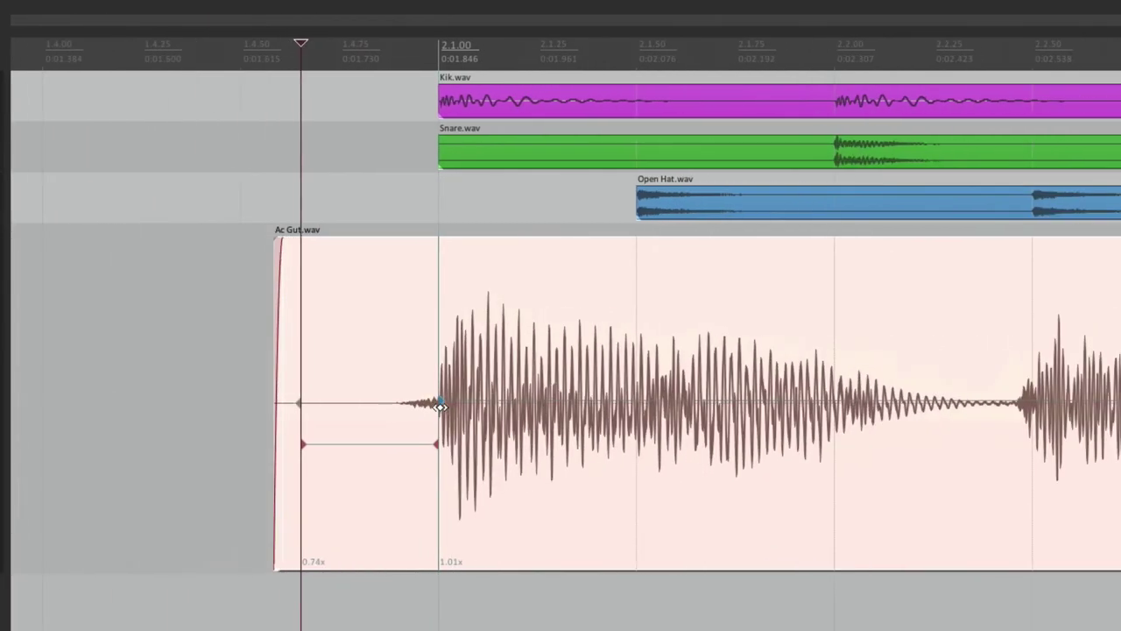
Add a stretch marker at the onset of the second note and move it onto the 2.2.50 grid line
{"action": "scroll", "coordinate": [491, 427], "scroll_direction": "right", "scroll_amount": 5}
{"action": "scroll", "coordinate": [490, 427], "scroll_direction": "up", "scroll_amount": 3}
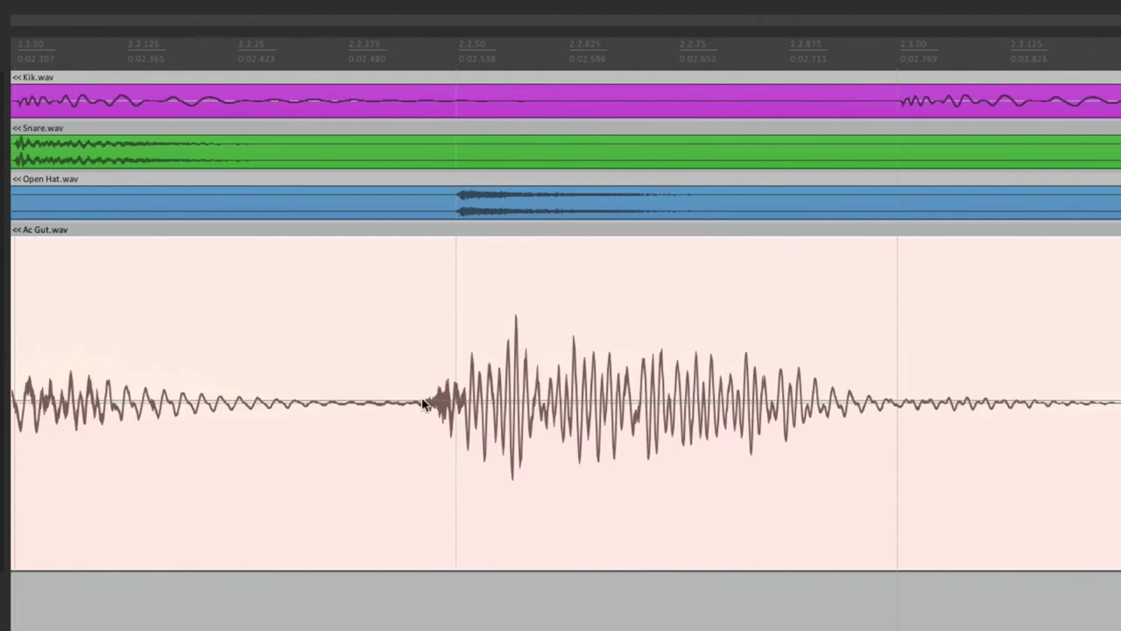
{"action": "mouse_move", "coordinate": [415, 401]}
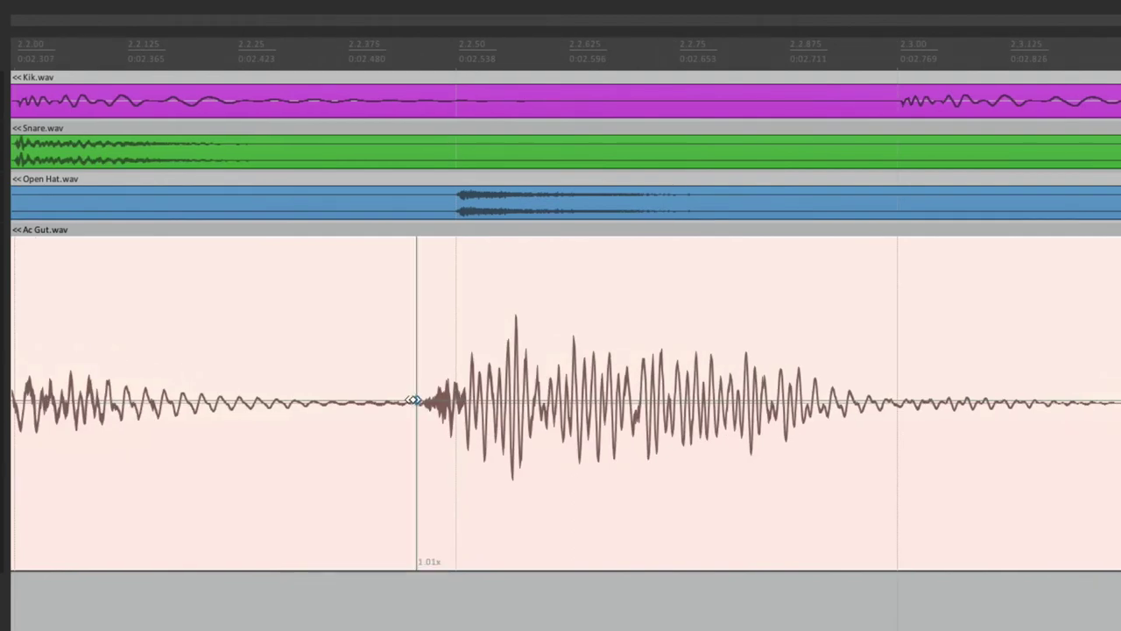
{"action": "left_click_drag", "start_coordinate": [415, 401], "coordinate": [455, 401]}
{"action": "scroll", "coordinate": [450, 431], "scroll_direction": "down", "scroll_amount": 5}
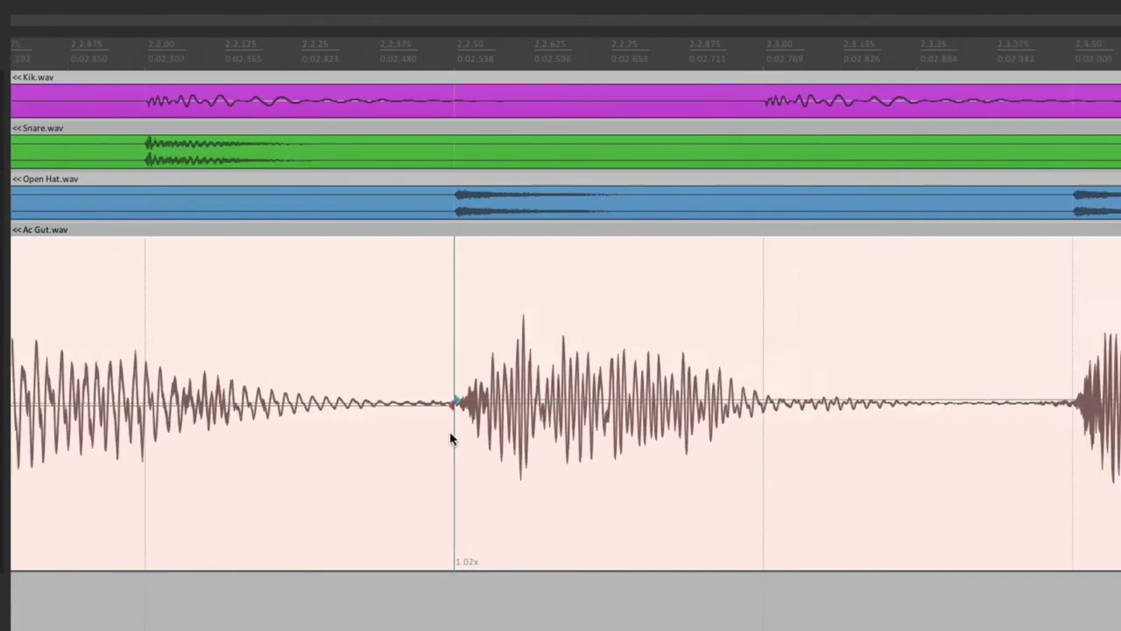
Mark the onsets of the next three notes with stretch markers and align them to 2.3.50, 2.4.50 and 3.1.50
{"action": "scroll", "coordinate": [491, 421], "scroll_direction": "up", "scroll_amount": 5}
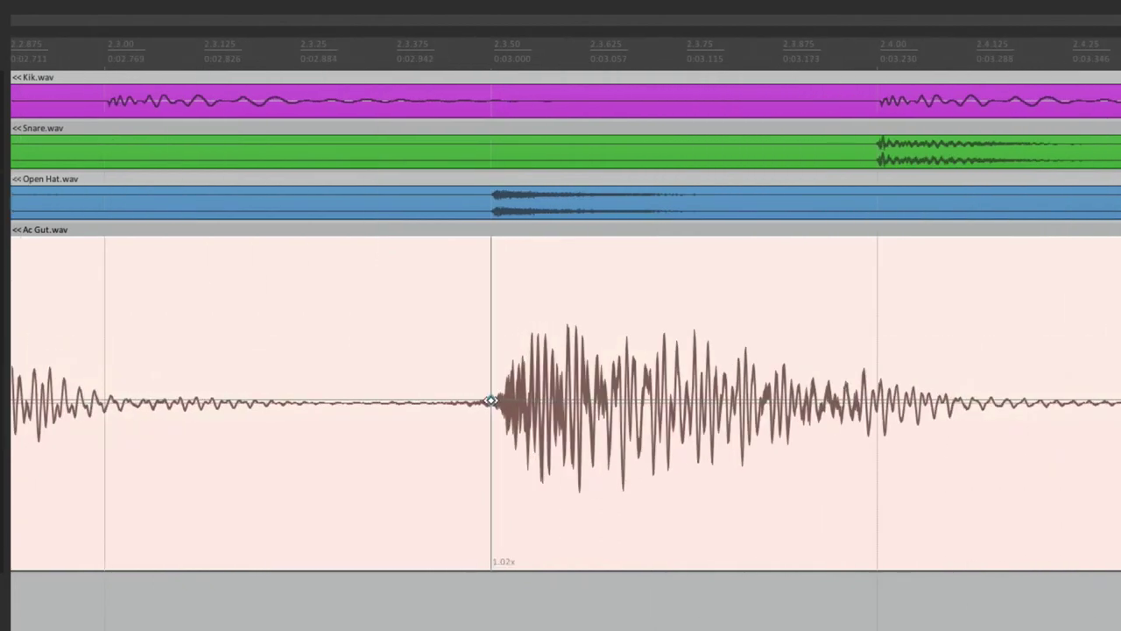
{"action": "scroll", "coordinate": [505, 405], "scroll_direction": "down", "scroll_amount": 5}
{"action": "scroll", "coordinate": [534, 402], "scroll_direction": "up", "scroll_amount": 5}
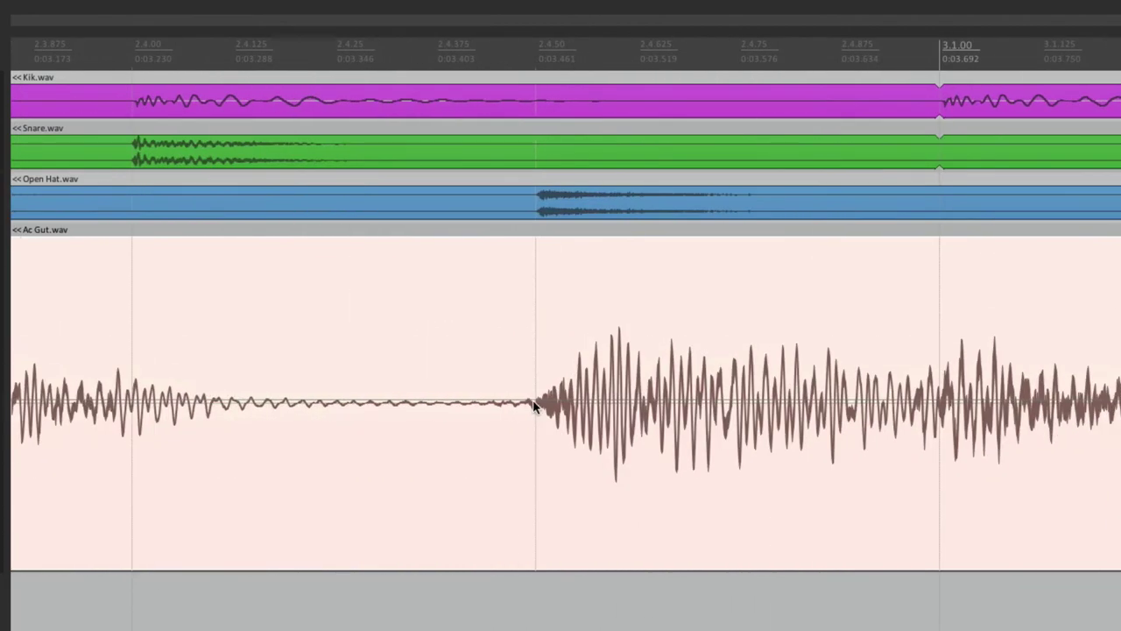
{"action": "scroll", "coordinate": [521, 401], "scroll_direction": "down", "scroll_amount": 5}
{"action": "scroll", "coordinate": [639, 386], "scroll_direction": "up", "scroll_amount": 5}
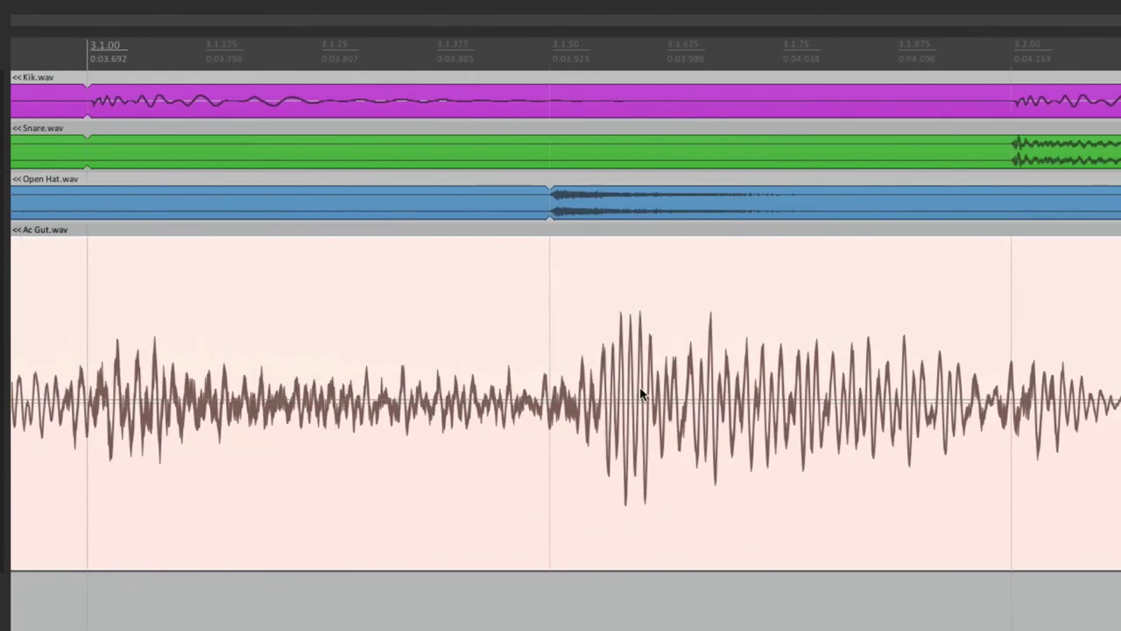
{"action": "scroll", "coordinate": [548, 400], "scroll_direction": "down", "scroll_amount": 5}
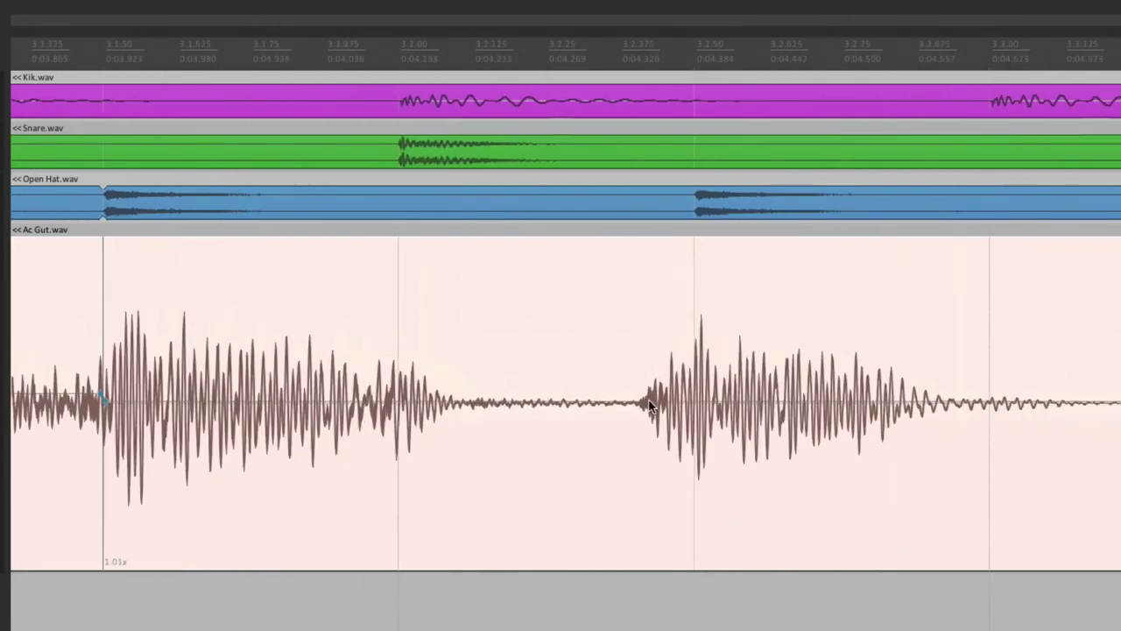
Mark the onsets of the following two notes with stretch markers and move them onto 3.2.50 and 3.3.50
{"action": "scroll", "coordinate": [629, 402], "scroll_direction": "up", "scroll_amount": 5}
{"action": "left_click_drag", "start_coordinate": [629, 402], "coordinate": [690, 406]}
{"action": "scroll", "coordinate": [690, 406], "scroll_direction": "down", "scroll_amount": 5}
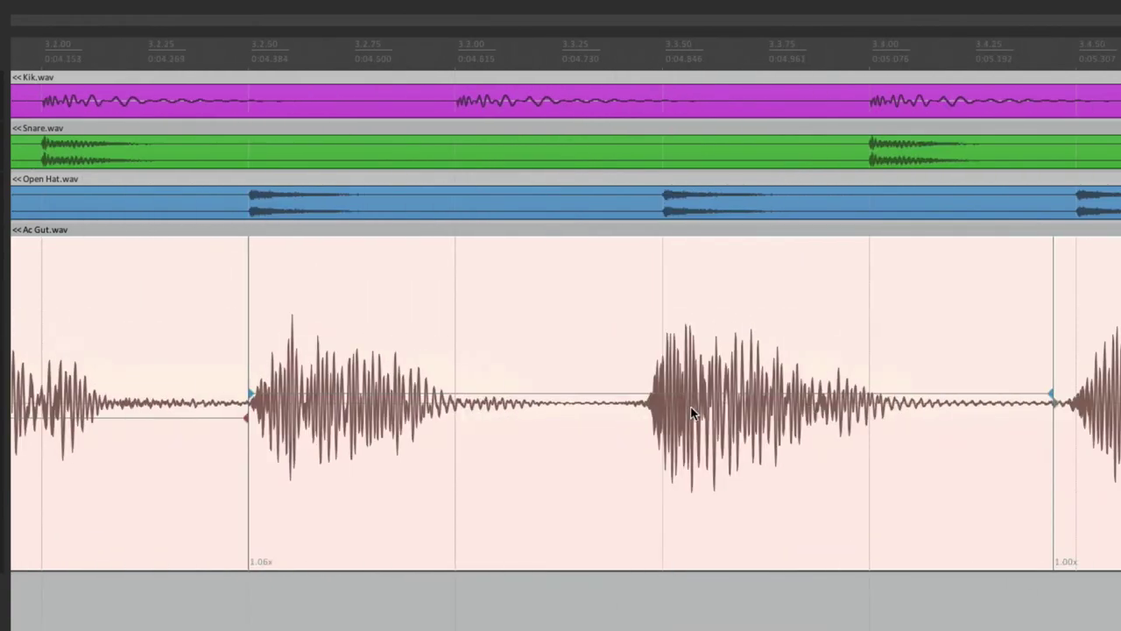
{"action": "scroll", "coordinate": [568, 412], "scroll_direction": "up", "scroll_amount": 5}
{"action": "left_click_drag", "start_coordinate": [568, 412], "coordinate": [528, 396]}
{"action": "scroll", "coordinate": [520, 401], "scroll_direction": "down", "scroll_amount": 5}
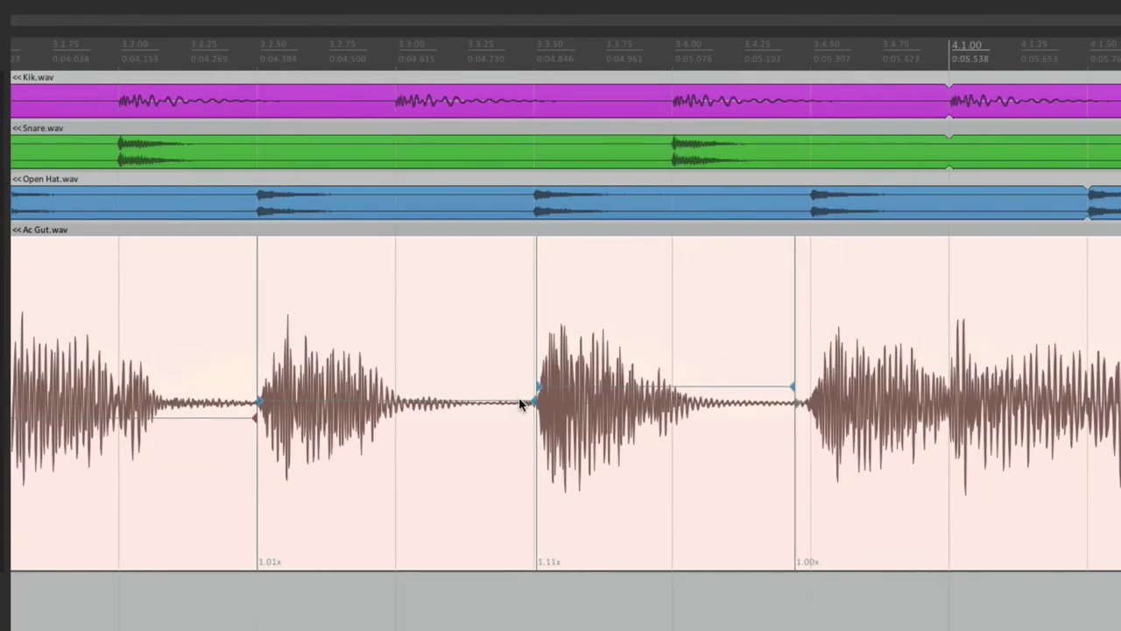
Try shifting the stretch marker at 3.3.50 slightly earlier, and undo that move
{"action": "scroll", "coordinate": [519, 401], "scroll_direction": "down", "scroll_amount": 5}
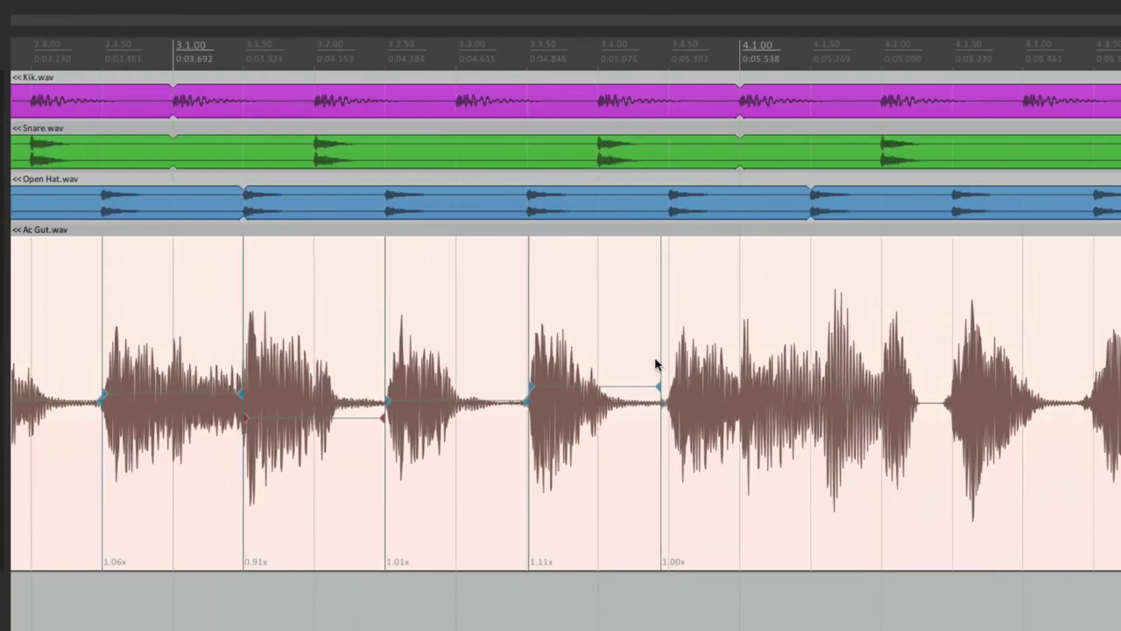
{"action": "scroll", "coordinate": [529, 400], "scroll_direction": "up", "scroll_amount": 3}
{"action": "mouse_move", "coordinate": [529, 401]}
{"action": "left_mouse_down"}
{"action": "mouse_move", "coordinate": [485, 393]}
{"action": "mouse_move", "coordinate": [518, 391]}
{"action": "left_mouse_up"}
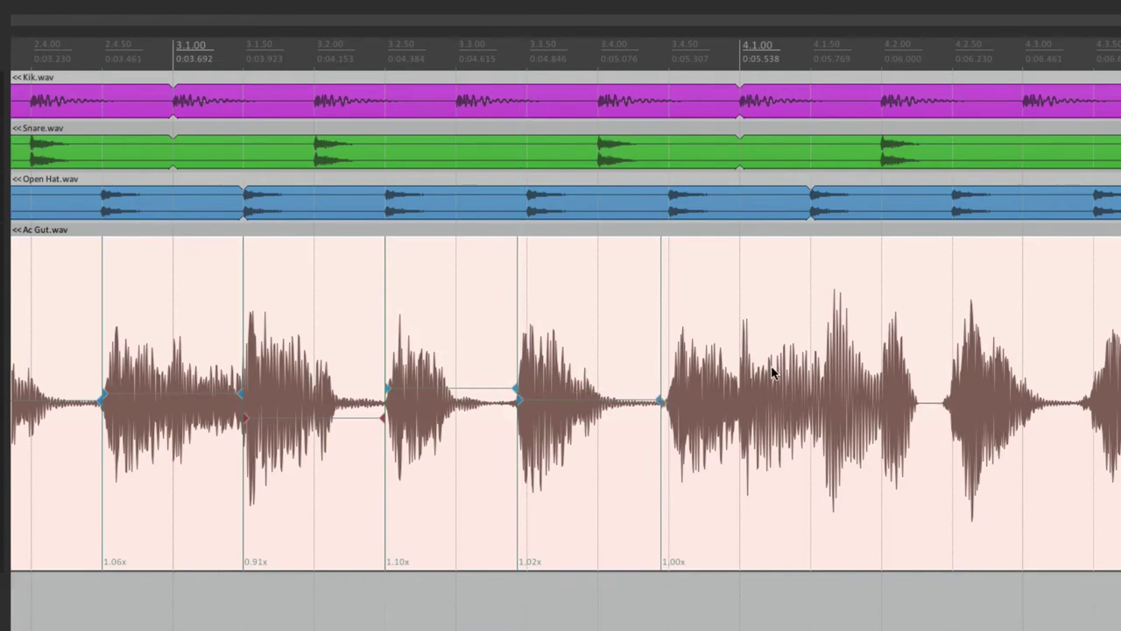
{"action": "key", "text": "ctrl+z"}
Play the project from just before the Ac Gut.wav item to check the aligned guitar notes against the drums
{"action": "scroll", "coordinate": [444, 341], "scroll_direction": "down", "scroll_amount": 2}
{"action": "scroll", "coordinate": [433, 341], "scroll_direction": "left", "scroll_amount": 3}
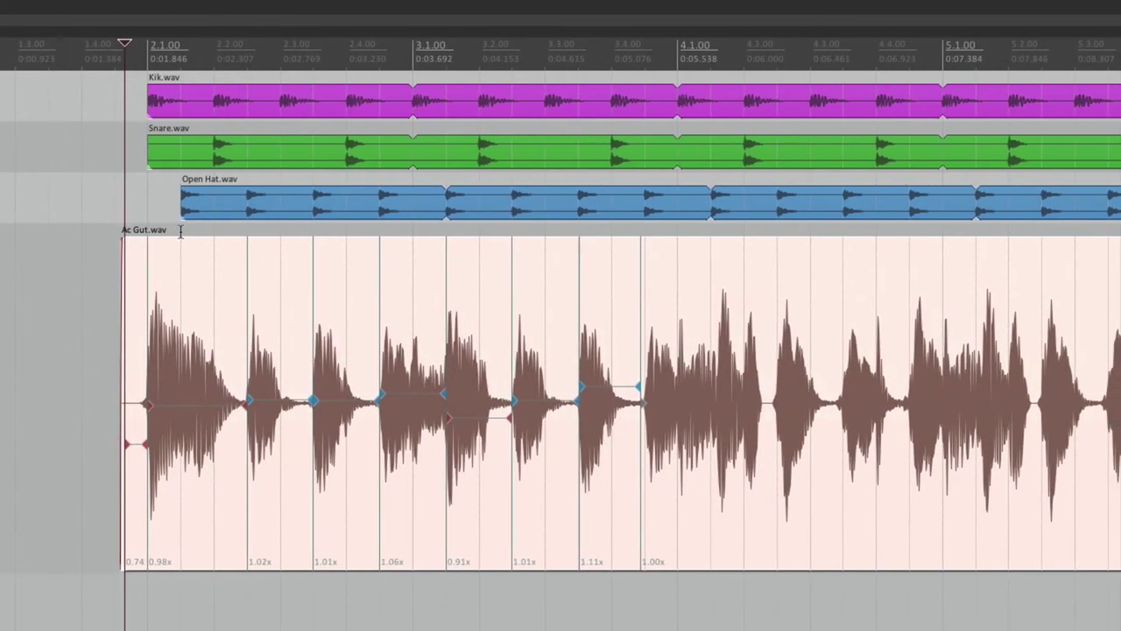
{"action": "left_click", "coordinate": [100, 313]}
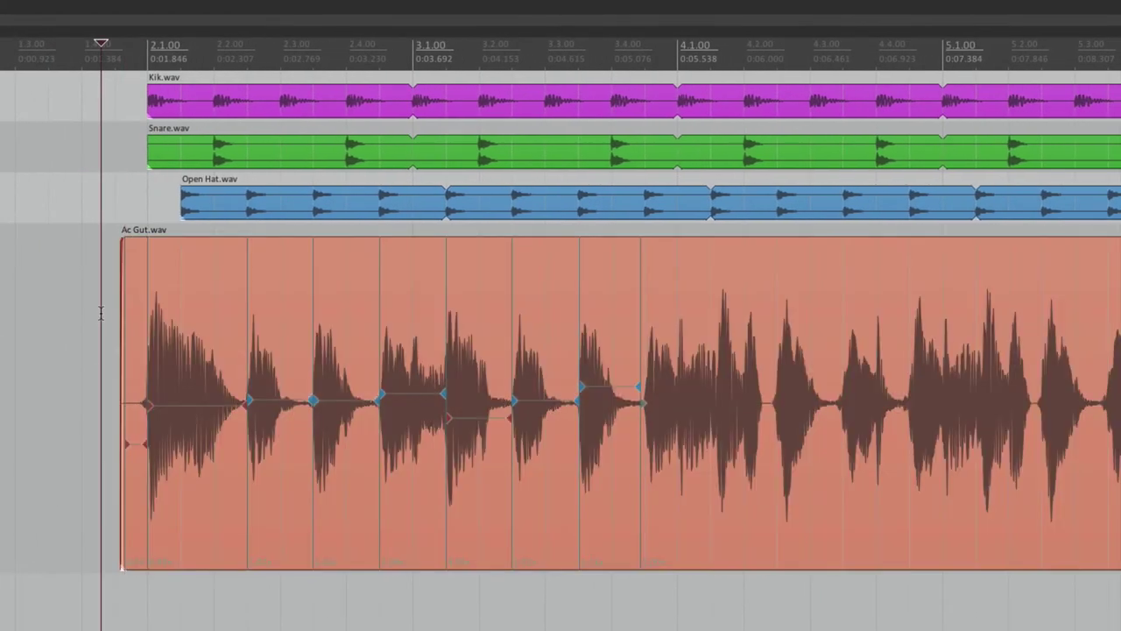
{"action": "key", "text": "space"}
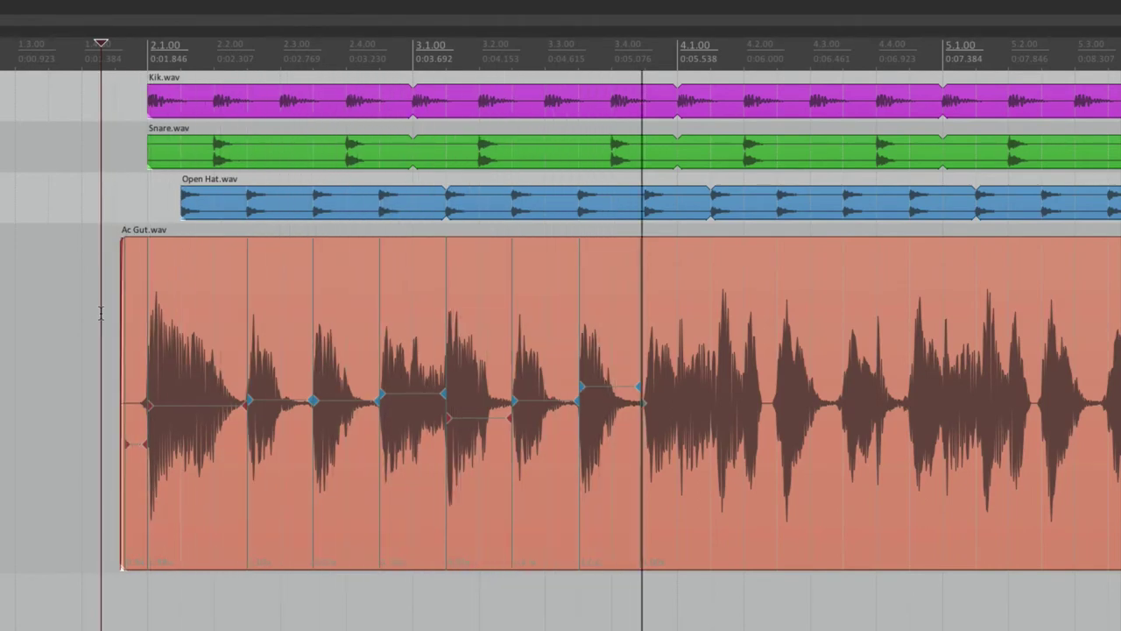
{"action": "key", "text": "space"}
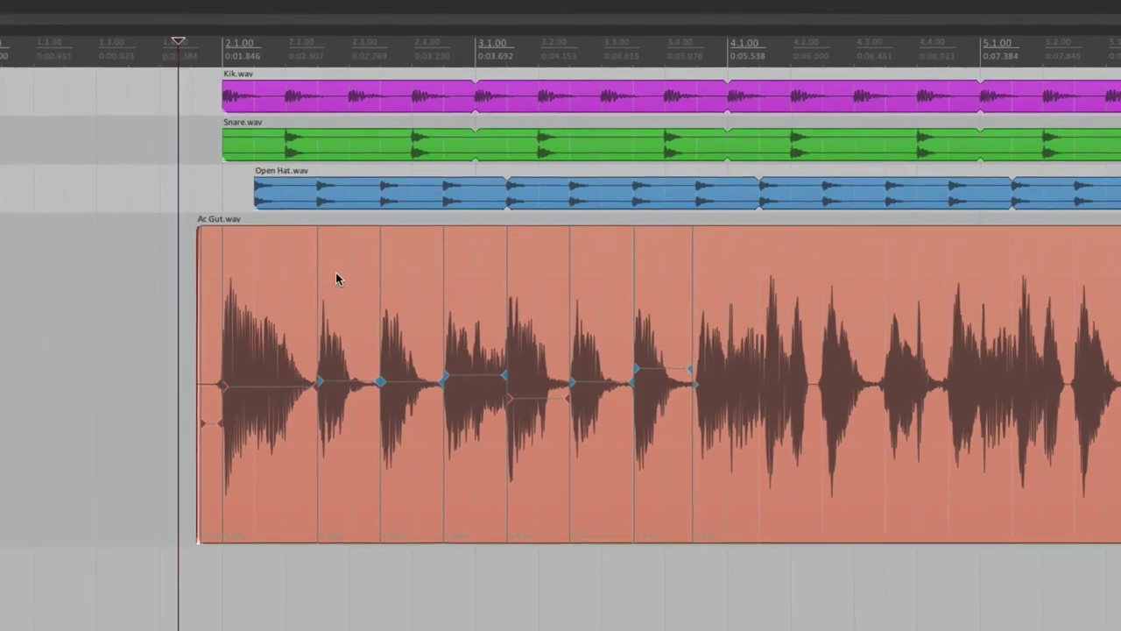
Enable preserving pitch when changing rate in the item properties of Ac Gut.wav
{"action": "double_click", "coordinate": [266, 285]}
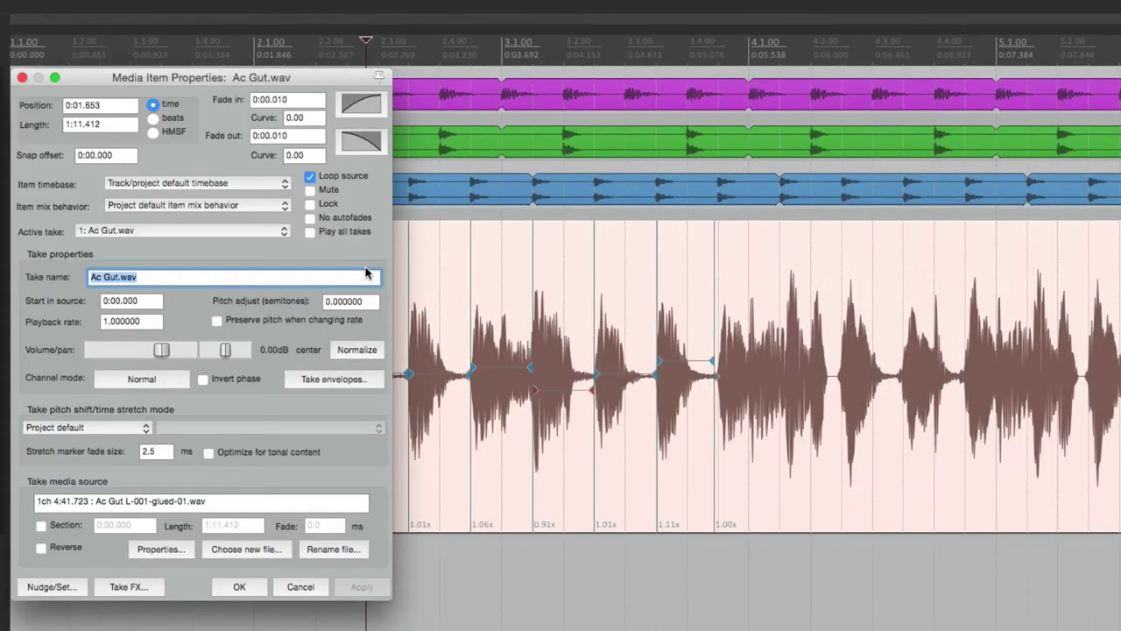
{"action": "left_click", "coordinate": [217, 322]}
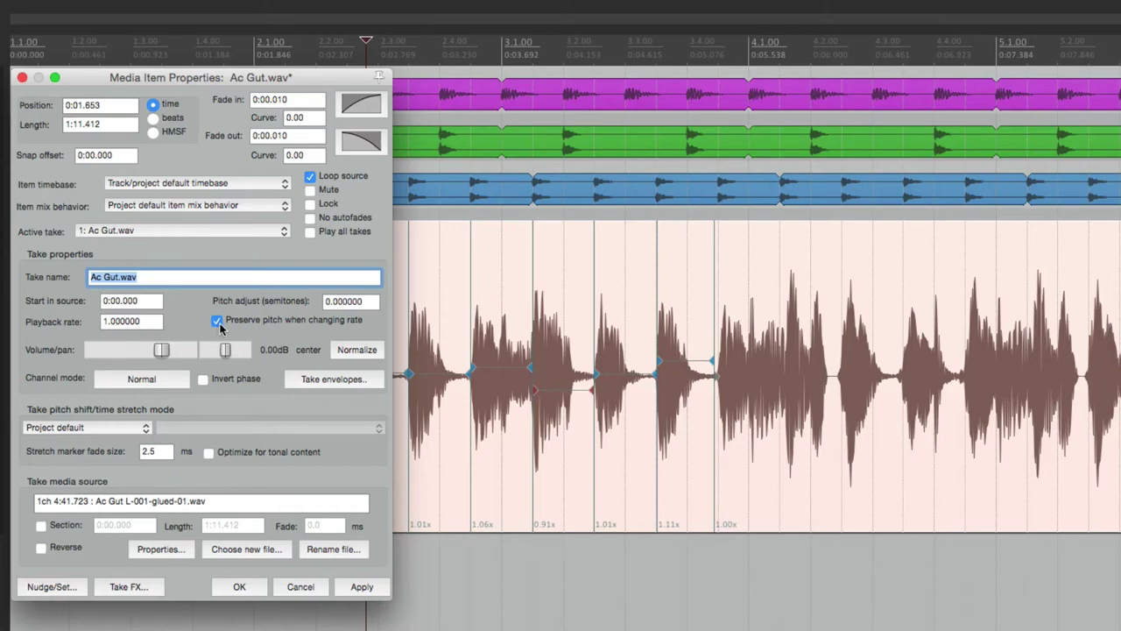
{"action": "left_click", "coordinate": [250, 586]}
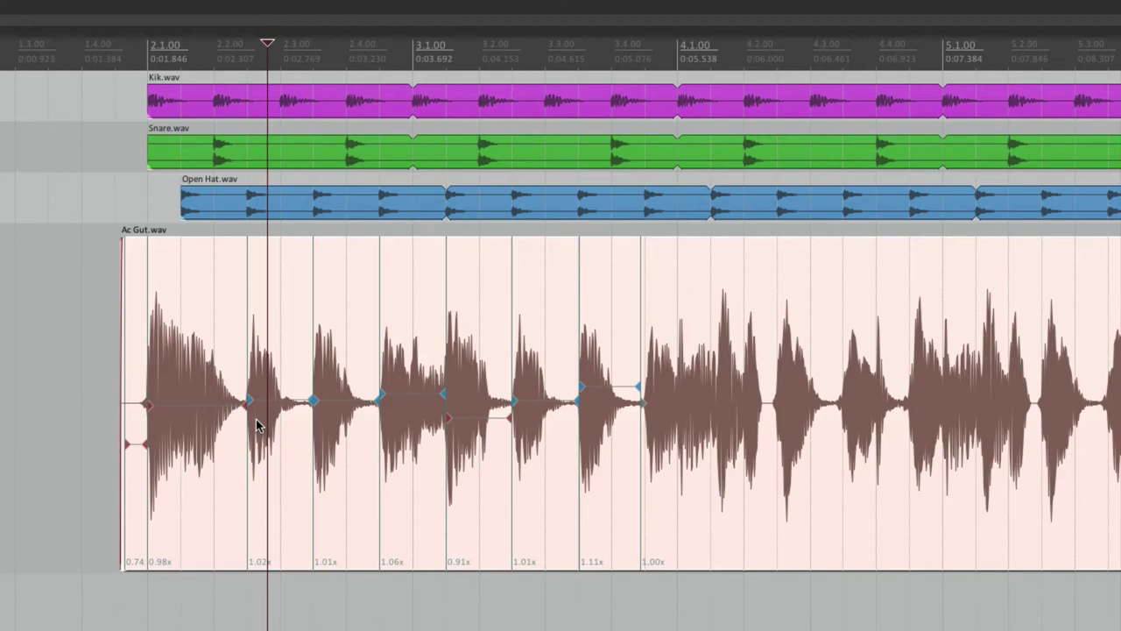
Play the project again from before bar 2 to hear the stretched guitar with its pitch preserved
{"action": "left_click", "coordinate": [102, 388]}
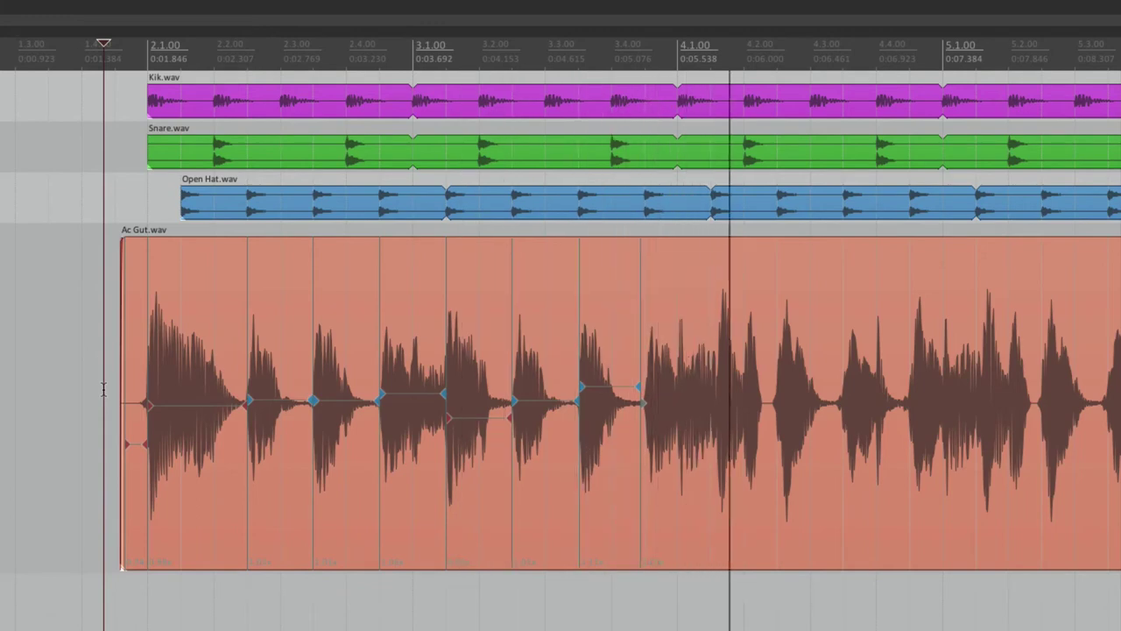
{"action": "key", "text": "space"}
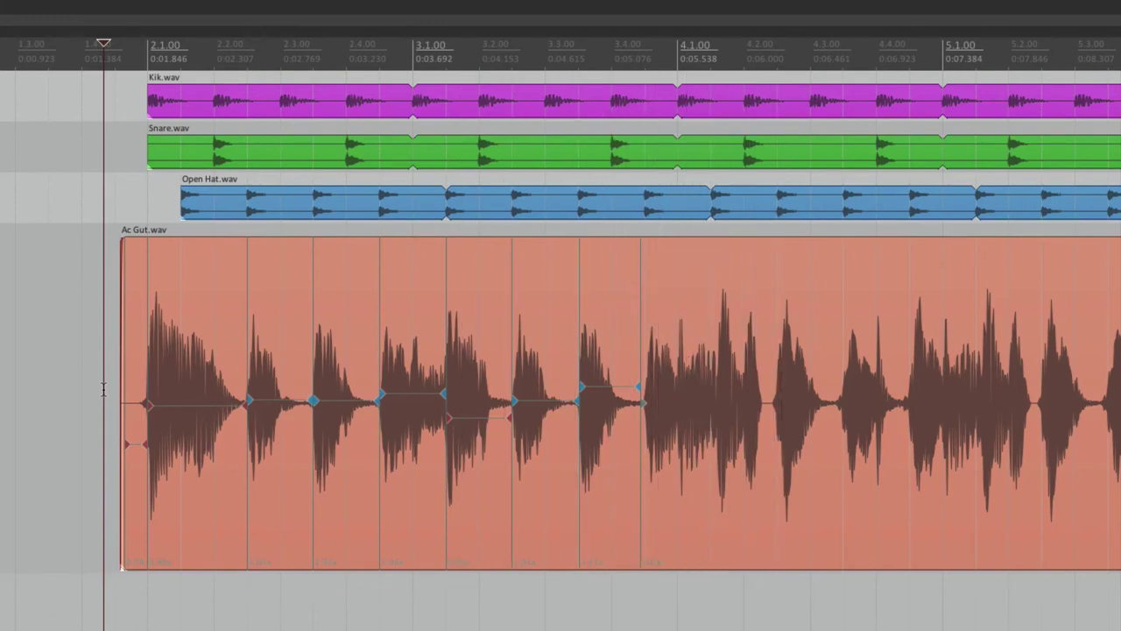
Remove all stretch markers from the selected Ac Gut.wav item
{"action": "left_click", "coordinate": [144, 348]}
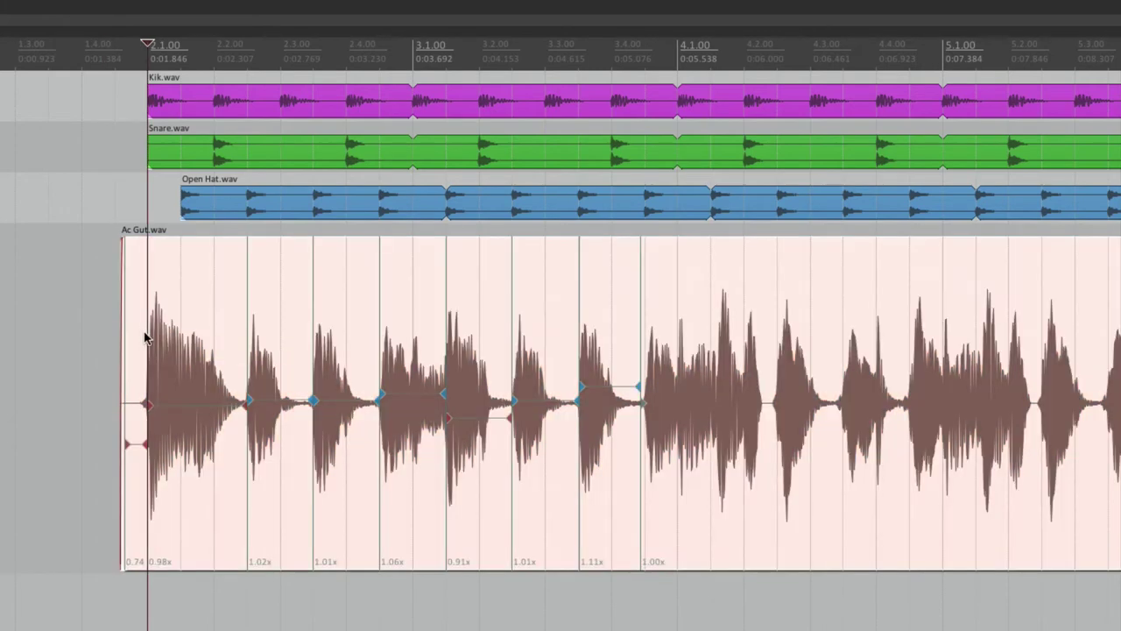
{"action": "right_click", "coordinate": [148, 264]}
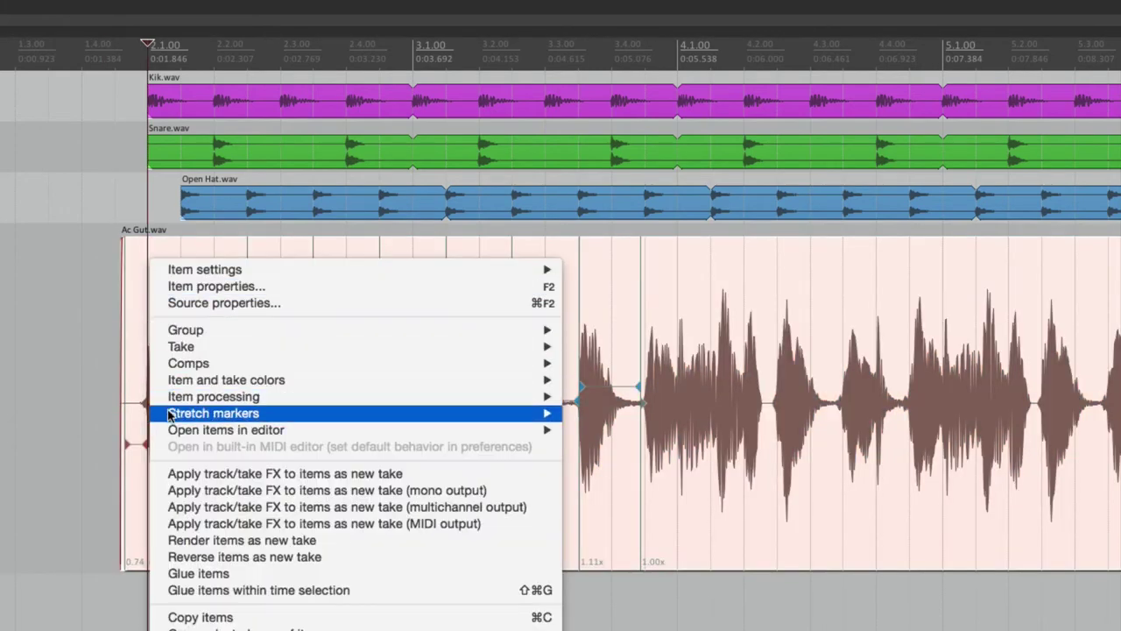
{"action": "mouse_move", "coordinate": [162, 419]}
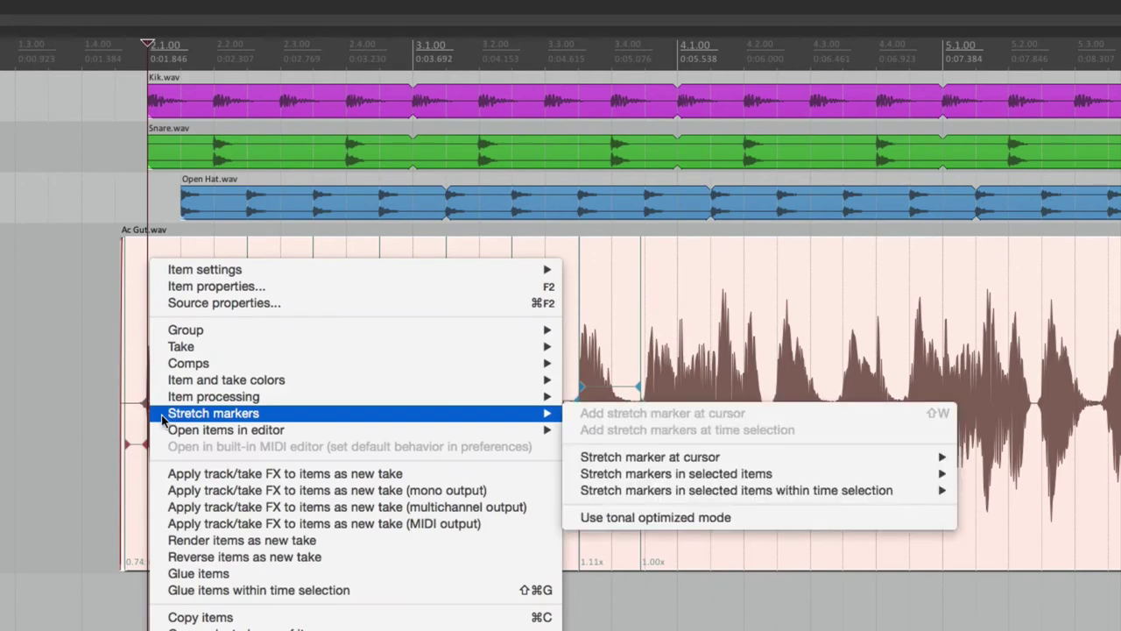
{"action": "mouse_move", "coordinate": [594, 478]}
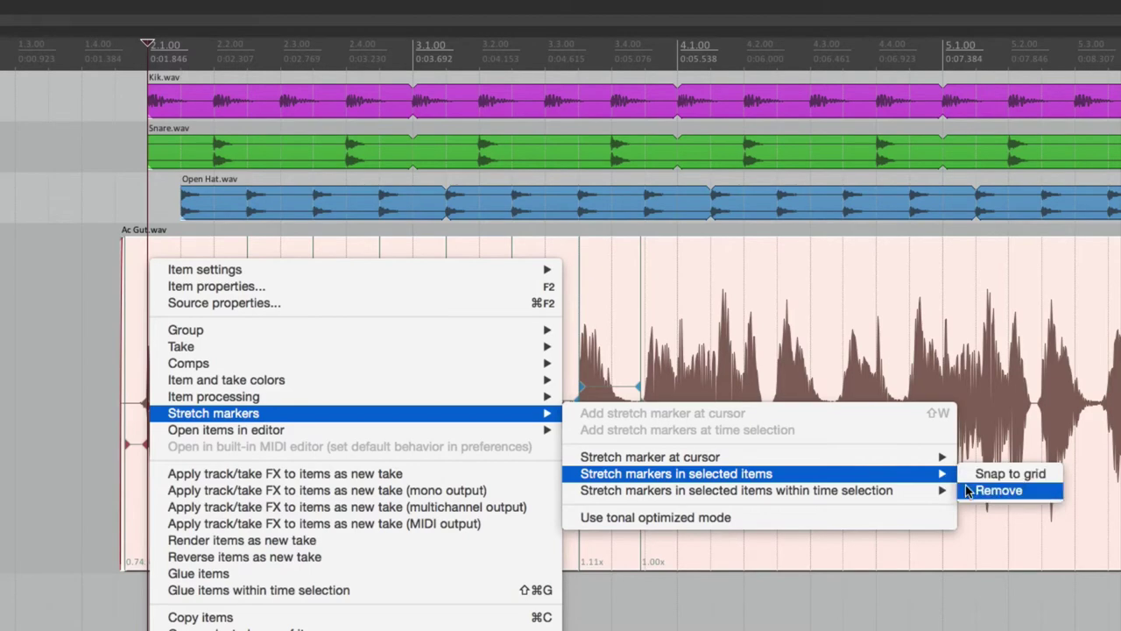
{"action": "left_click", "coordinate": [999, 491]}
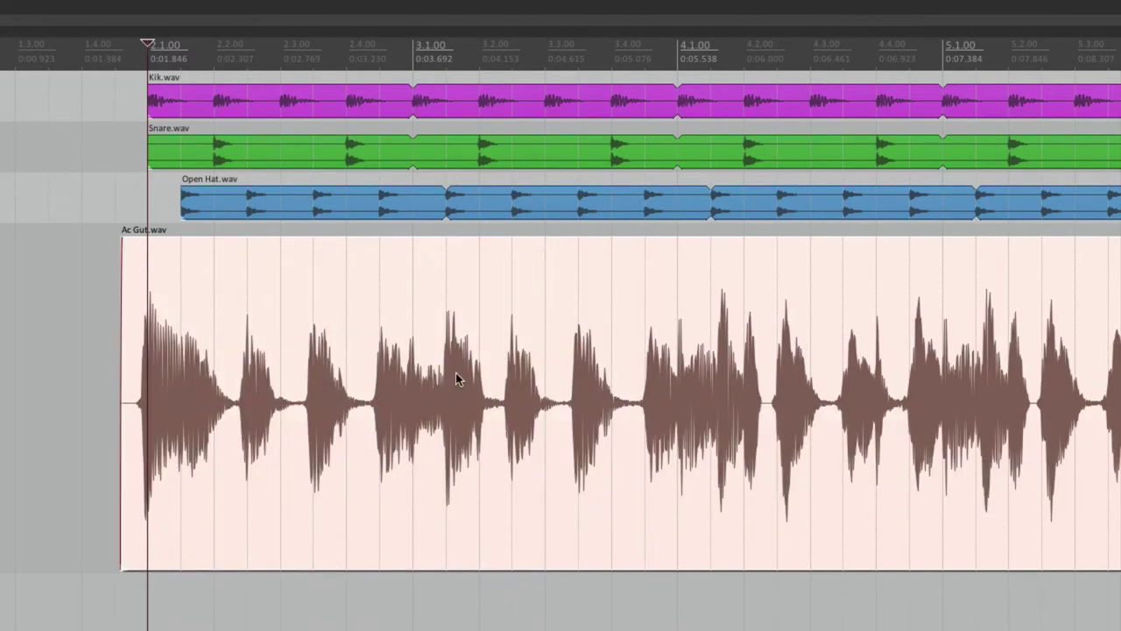
Play the project from before bar 2 to hear the guitar's original timing against the drums
{"action": "left_click", "coordinate": [85, 309]}
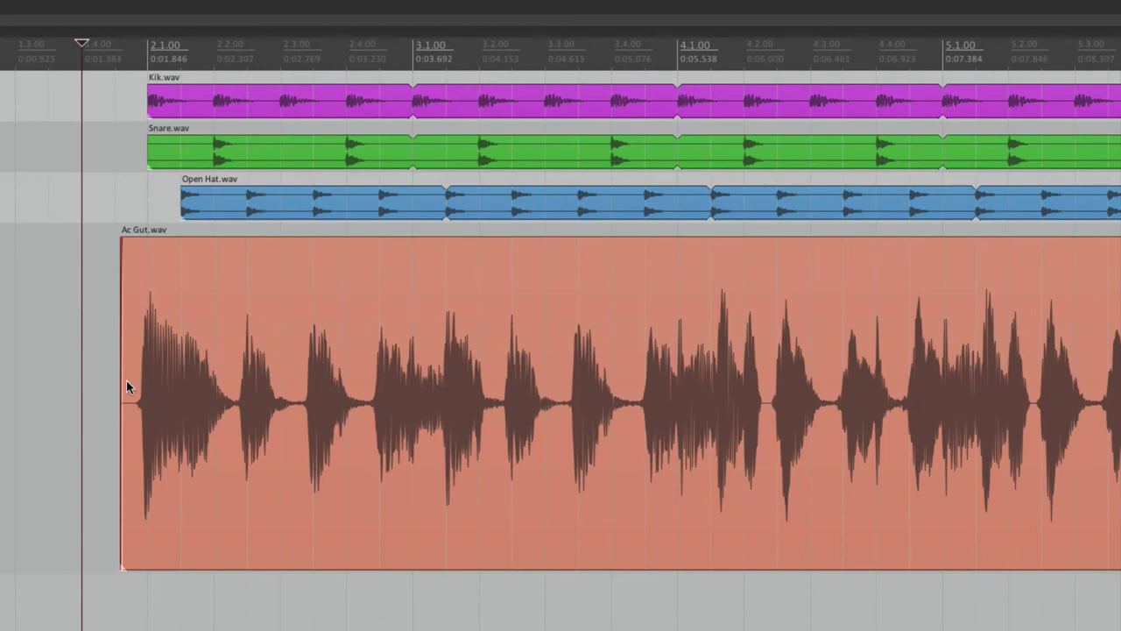
{"action": "key", "text": "space"}
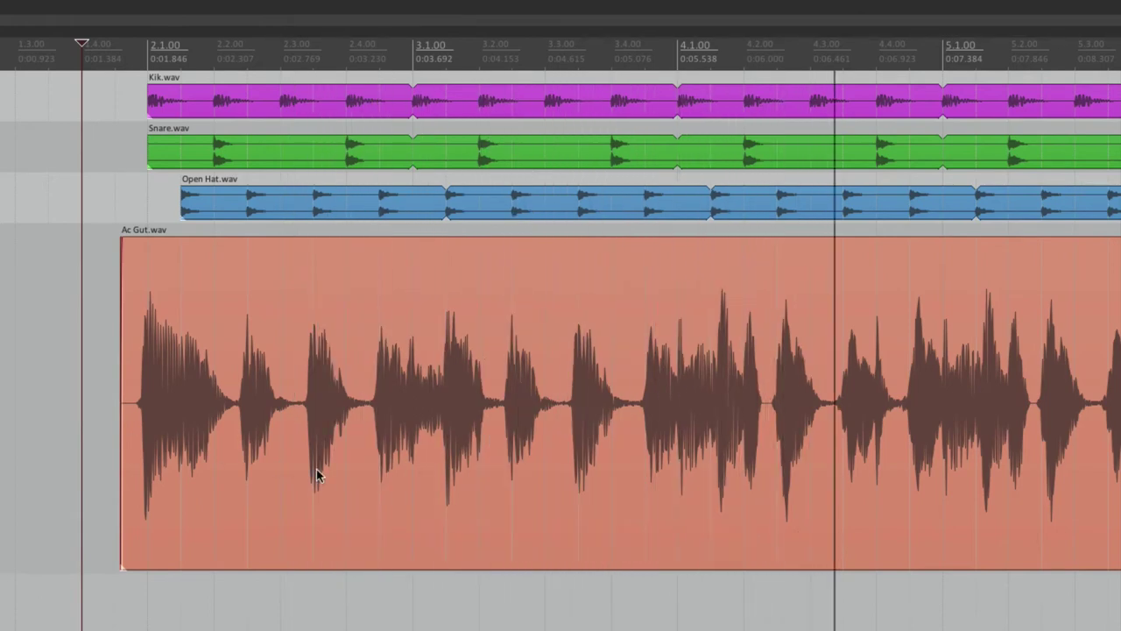
{"action": "key", "text": "space"}
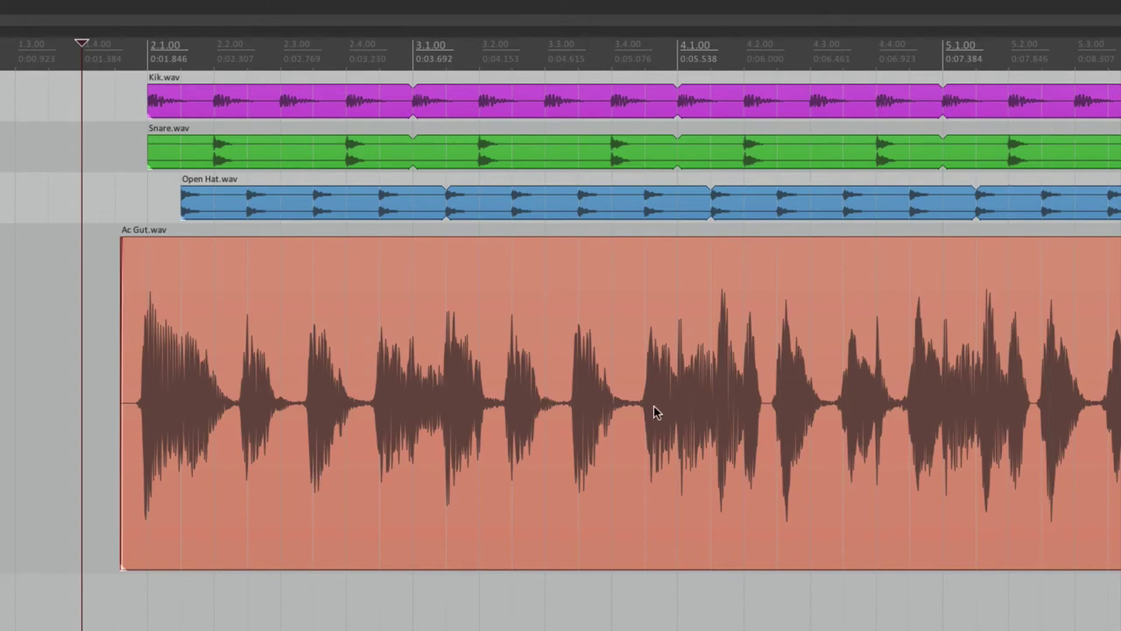
Add stretch markers to Ac Gut.wav just before the note at 3.4.50 and in the silence before the first note
{"action": "scroll", "coordinate": [649, 412], "scroll_direction": "up", "scroll_amount": 5}
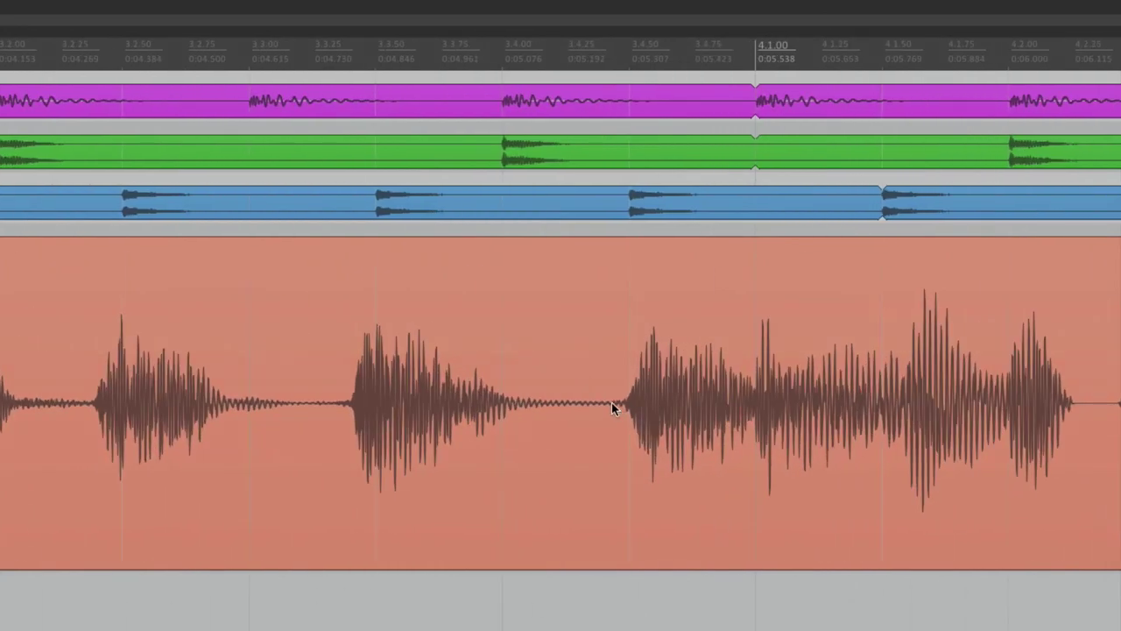
{"action": "left_click", "coordinate": [615, 402]}
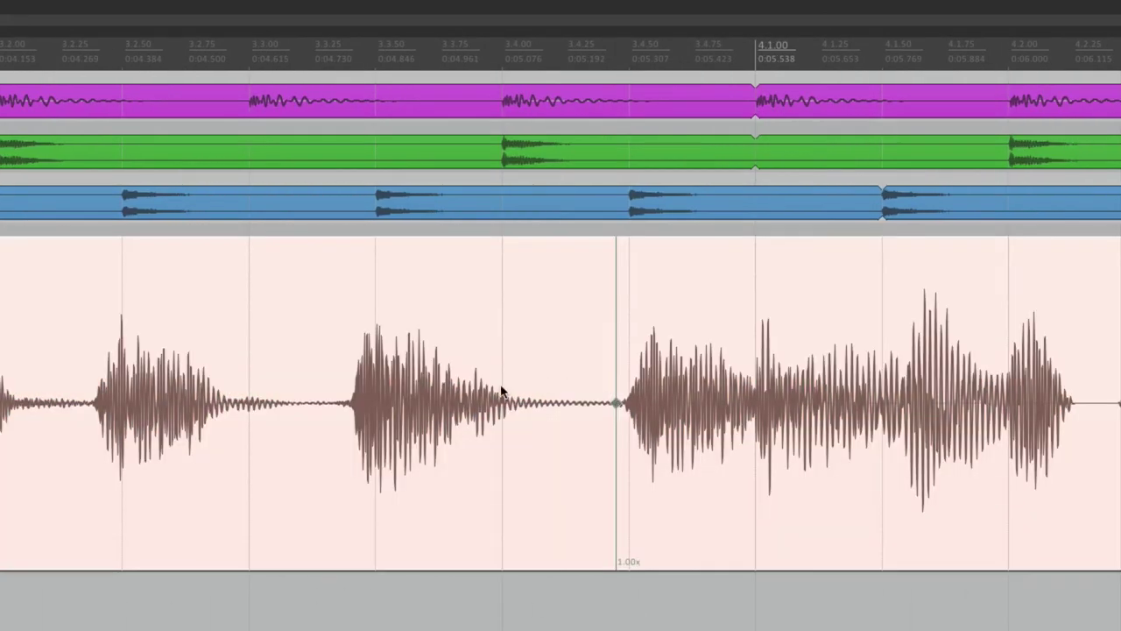
{"action": "scroll", "coordinate": [500, 390], "scroll_direction": "down", "scroll_amount": 4}
{"action": "scroll", "coordinate": [501, 388], "scroll_direction": "down", "scroll_amount": 3}
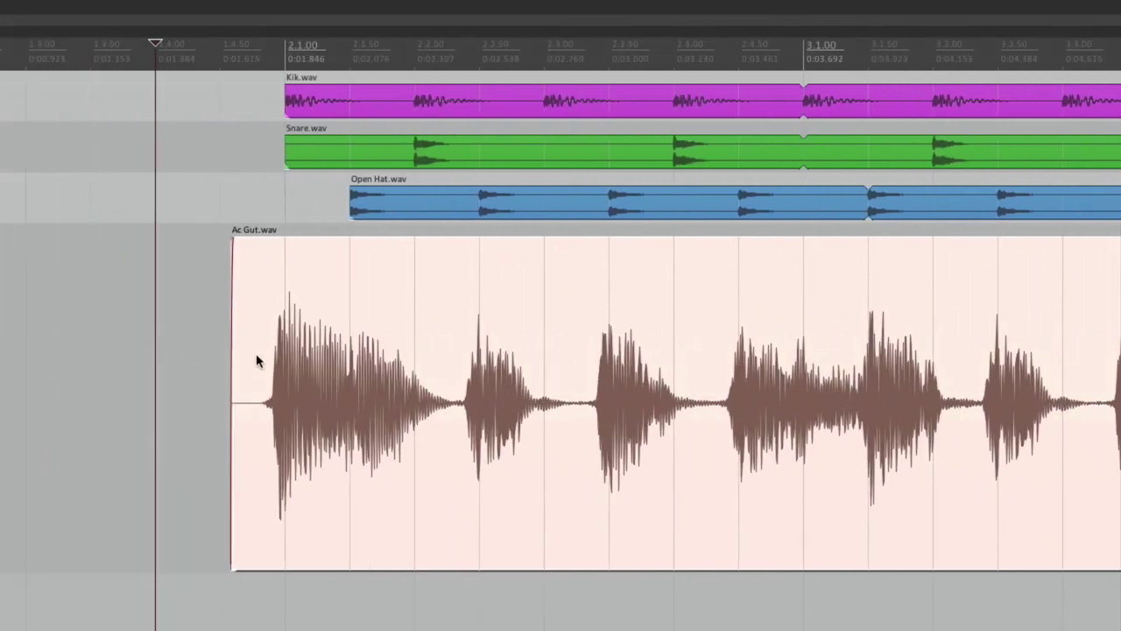
{"action": "scroll", "coordinate": [258, 360], "scroll_direction": "up", "scroll_amount": 5}
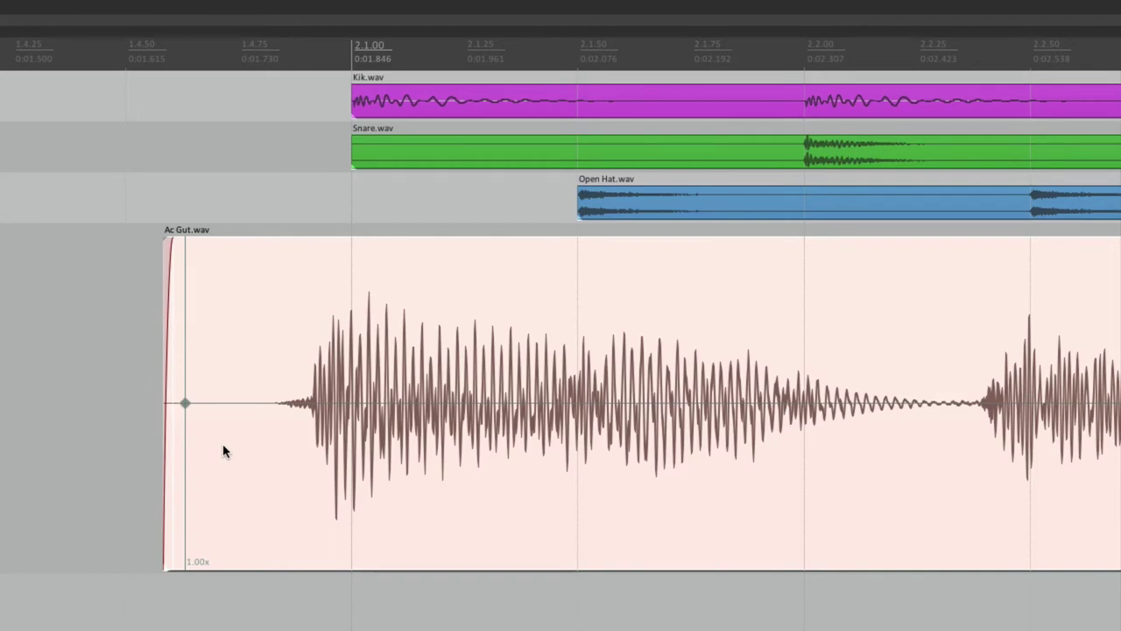
Add stretch markers at the start of each Ac Gut.wav guitar note from bar 2 through the note at 3.3.50
{"action": "scroll", "coordinate": [315, 440], "scroll_direction": "right", "scroll_amount": 10}
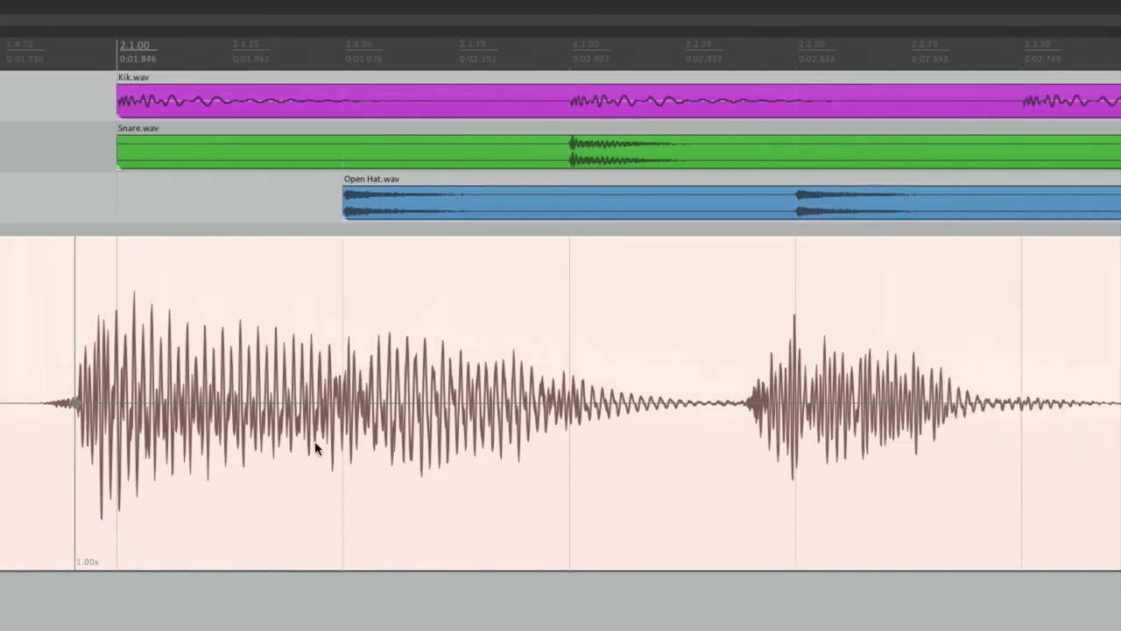
{"action": "scroll", "coordinate": [469, 405], "scroll_direction": "right", "scroll_amount": 10}
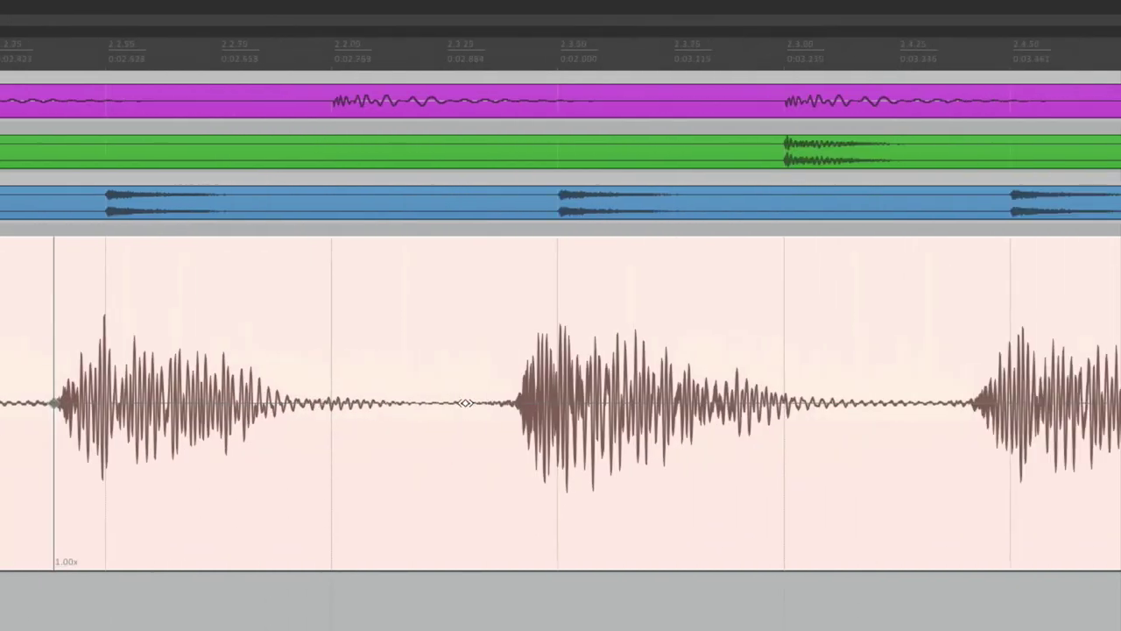
{"action": "scroll", "coordinate": [411, 407], "scroll_direction": "right", "scroll_amount": 17}
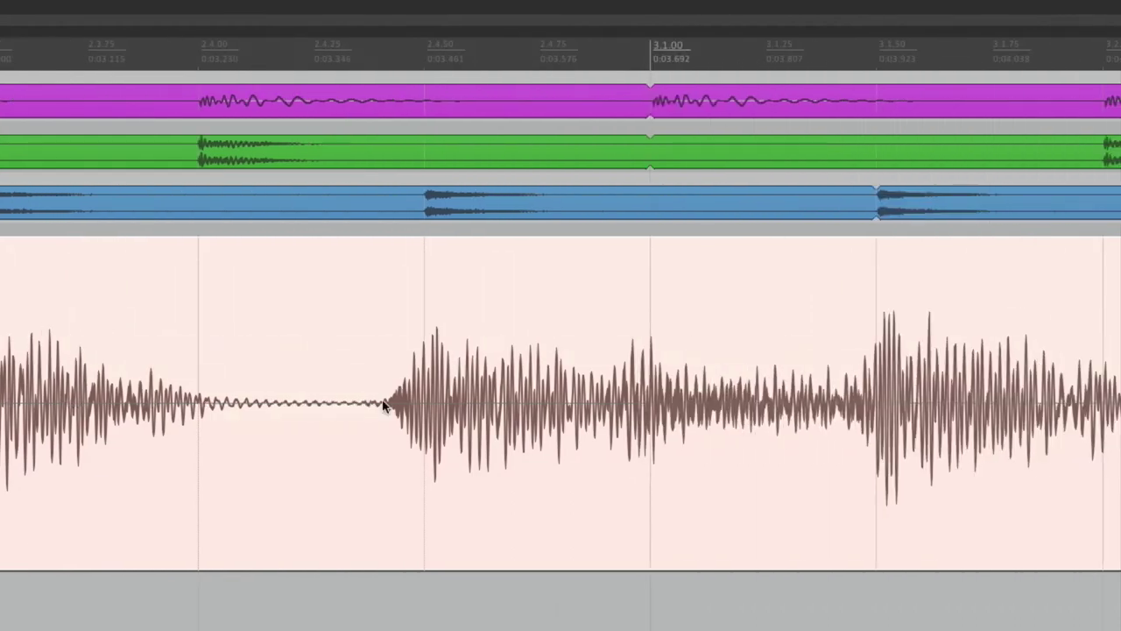
{"action": "scroll", "coordinate": [383, 401], "scroll_direction": "right", "scroll_amount": 10}
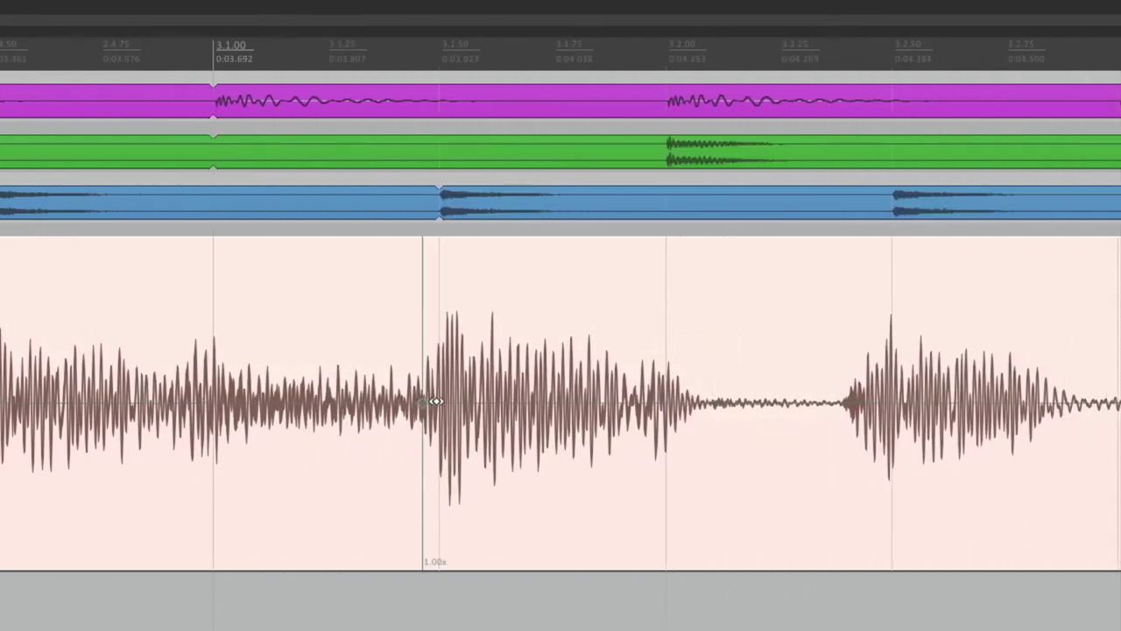
{"action": "scroll", "coordinate": [457, 400], "scroll_direction": "right", "scroll_amount": 16}
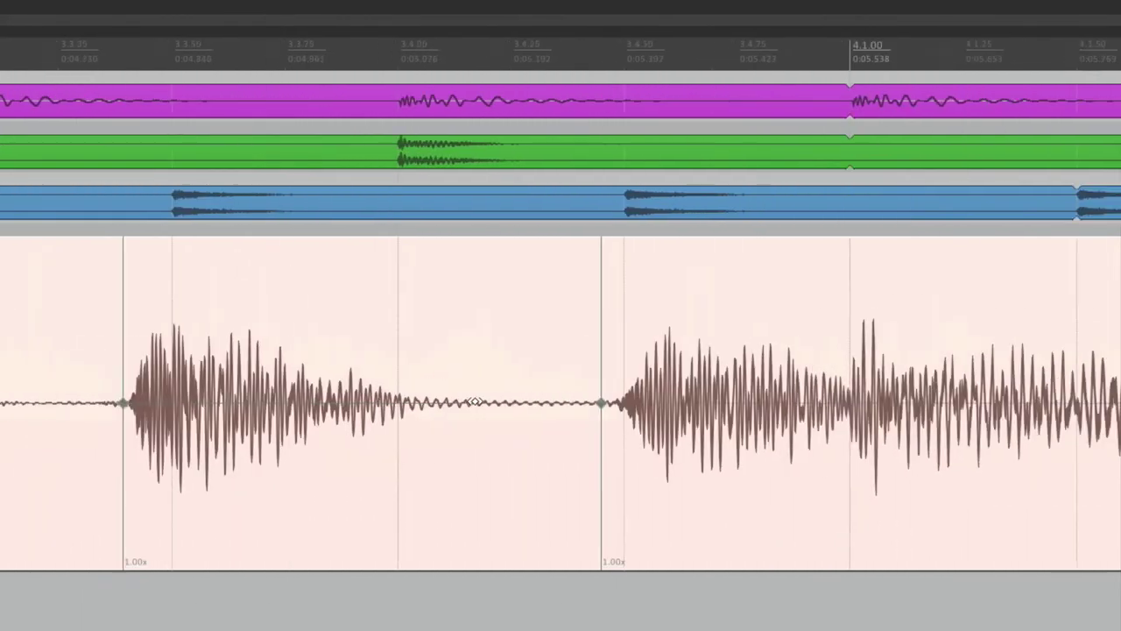
{"action": "scroll", "coordinate": [410, 416], "scroll_direction": "down", "scroll_amount": 10}
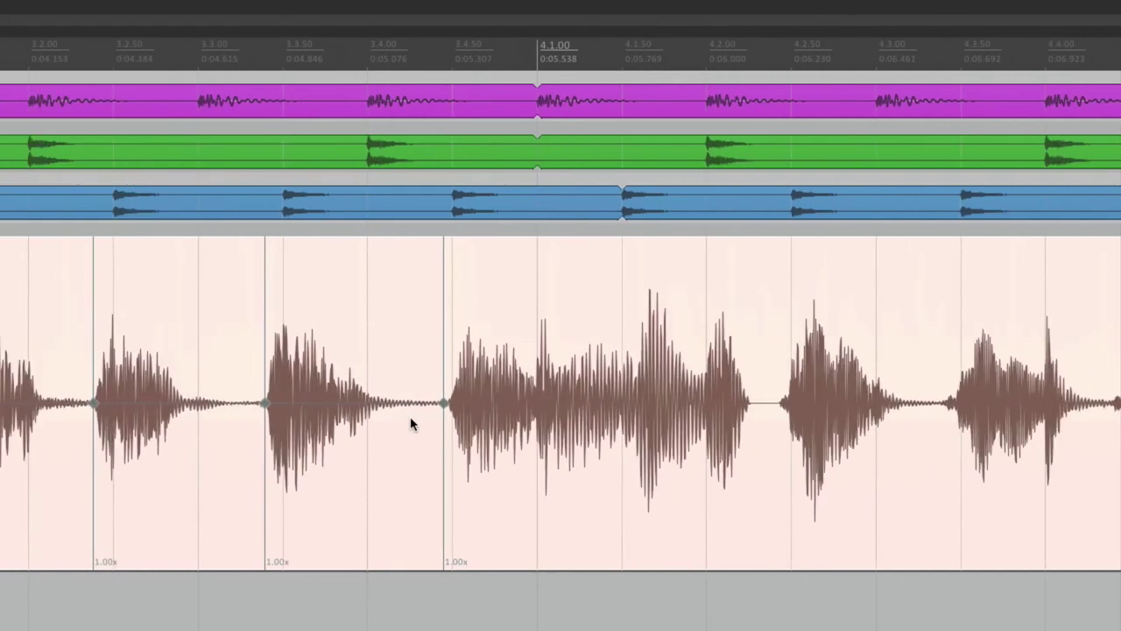
{"action": "scroll", "coordinate": [411, 424], "scroll_direction": "down", "scroll_amount": 8}
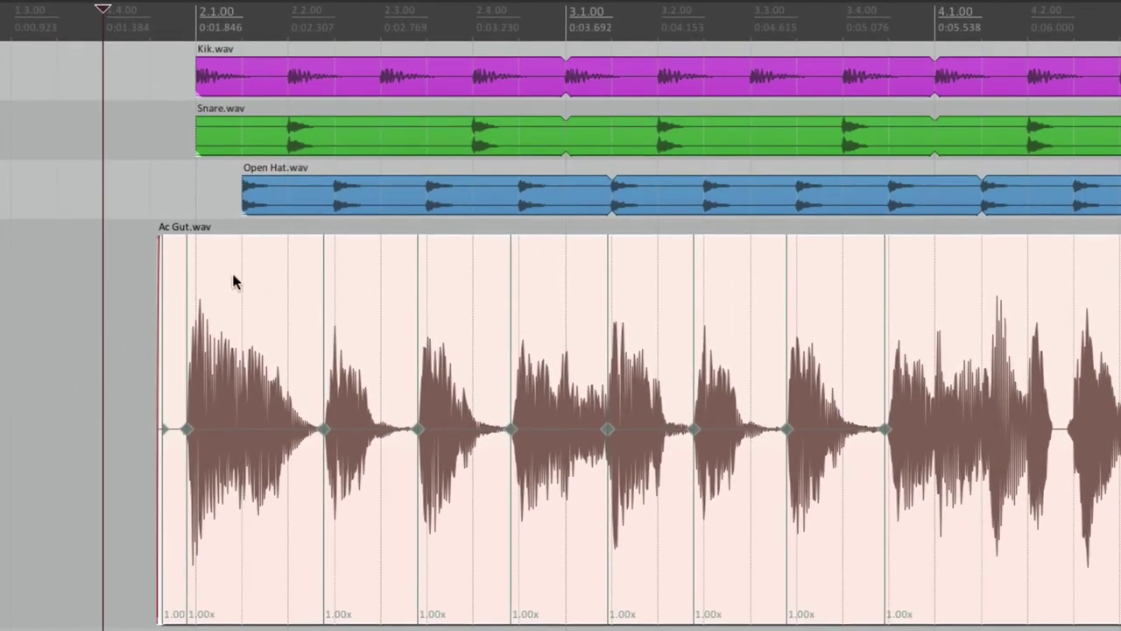
Select the time range from just before bar 2 to just after 3.4.00 and snap the Ac Gut.wav stretch markers within it to the grid
{"action": "left_click_drag", "start_coordinate": [176, 238], "coordinate": [864, 358]}
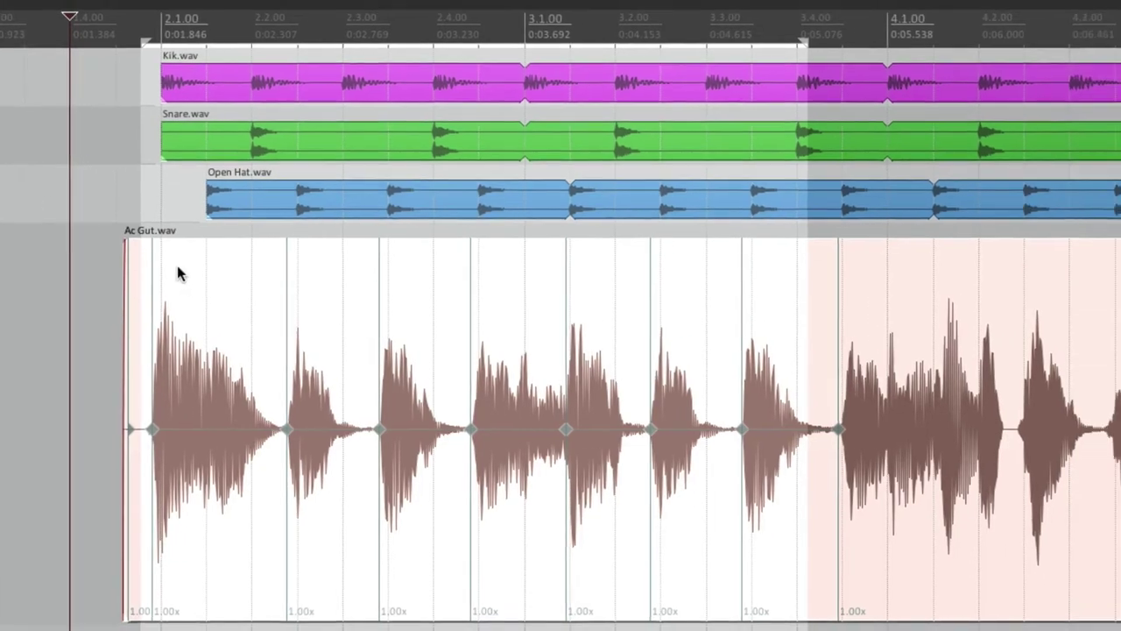
{"action": "right_click", "coordinate": [228, 269]}
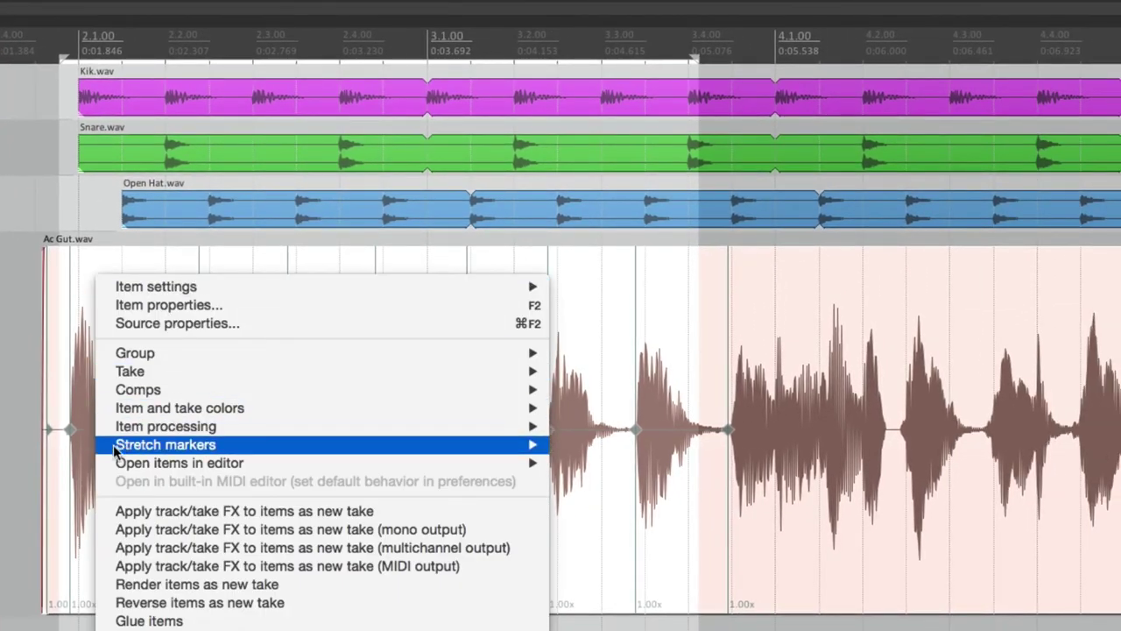
{"action": "mouse_move", "coordinate": [110, 449]}
{"action": "mouse_move", "coordinate": [560, 532]}
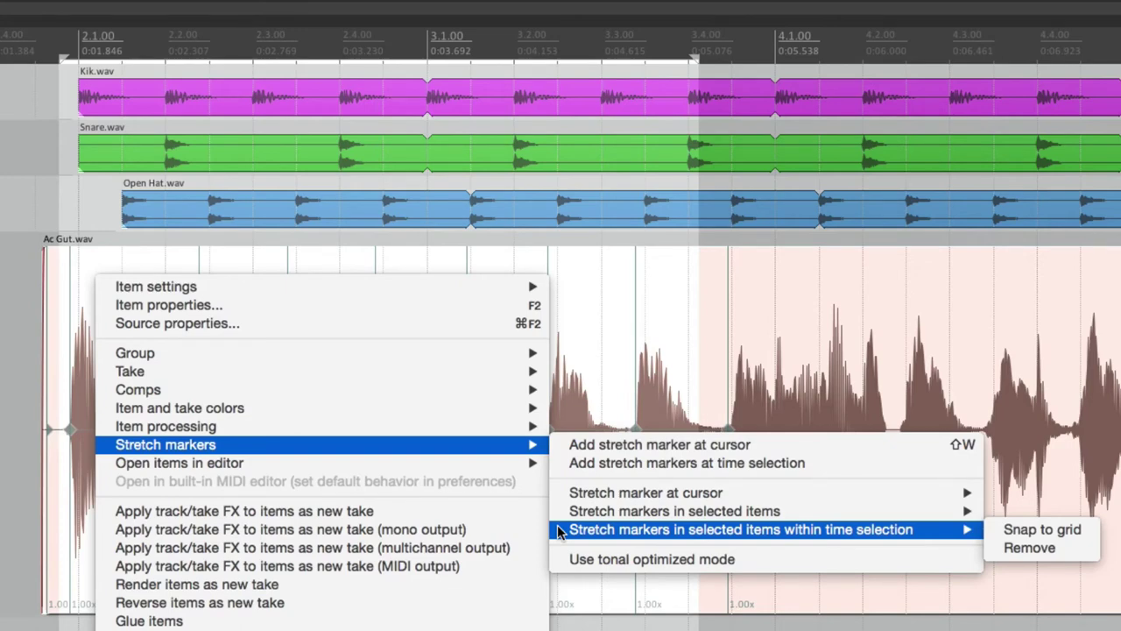
{"action": "left_click", "coordinate": [1089, 534]}
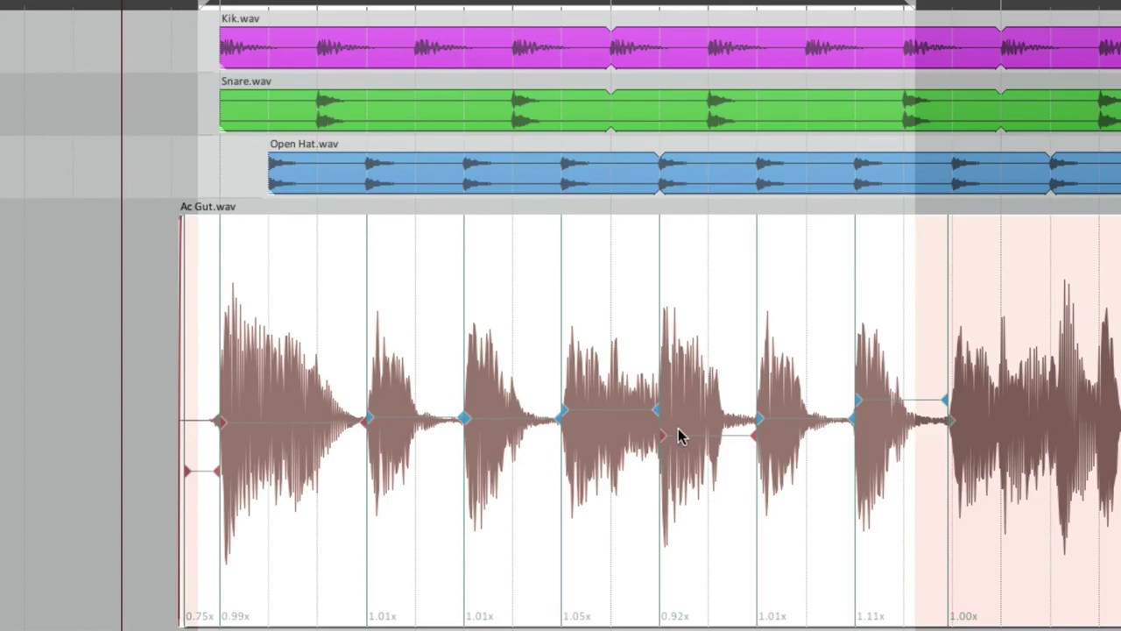
Play the project from before bar 2 to hear the grid-snapped guitar against the drums
{"action": "left_click", "coordinate": [178, 302]}
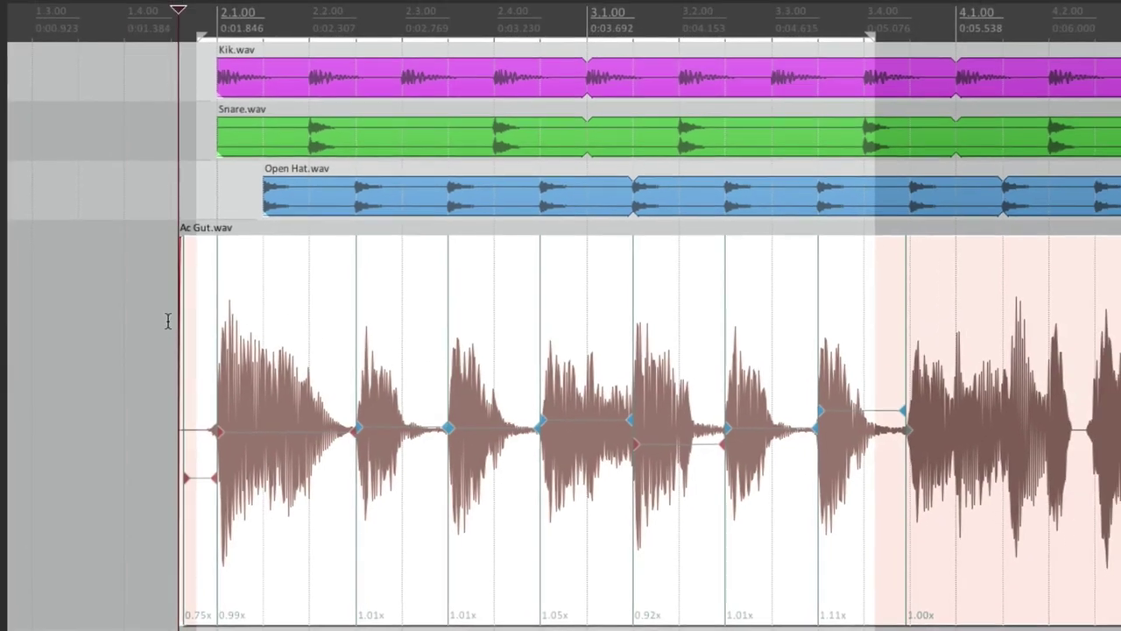
{"action": "key", "text": "space"}
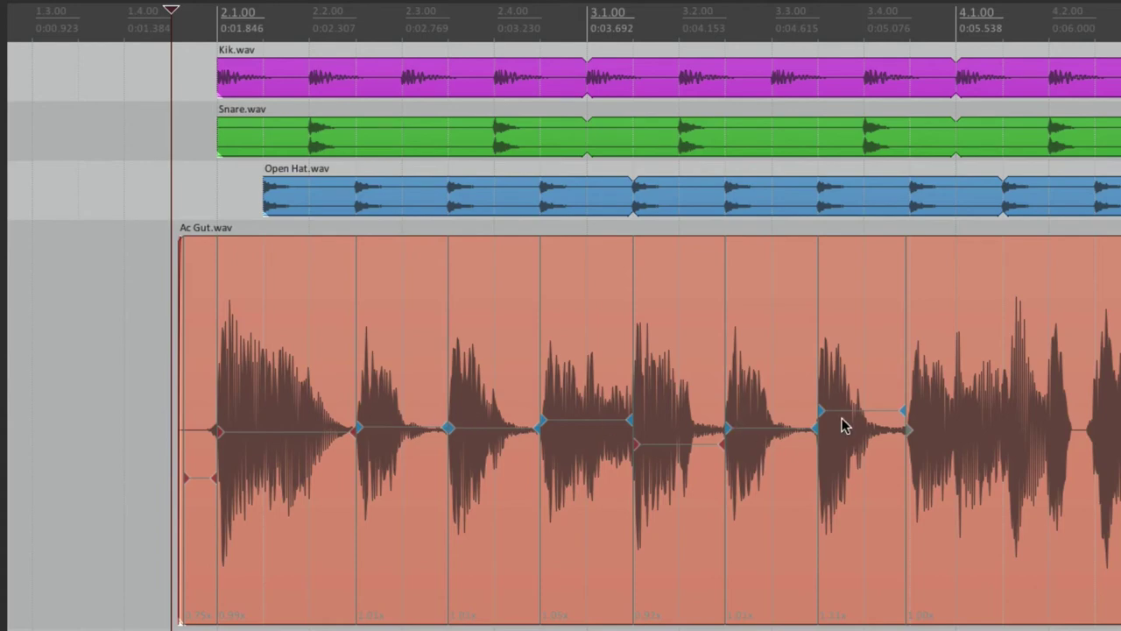
{"action": "key", "text": "space"}
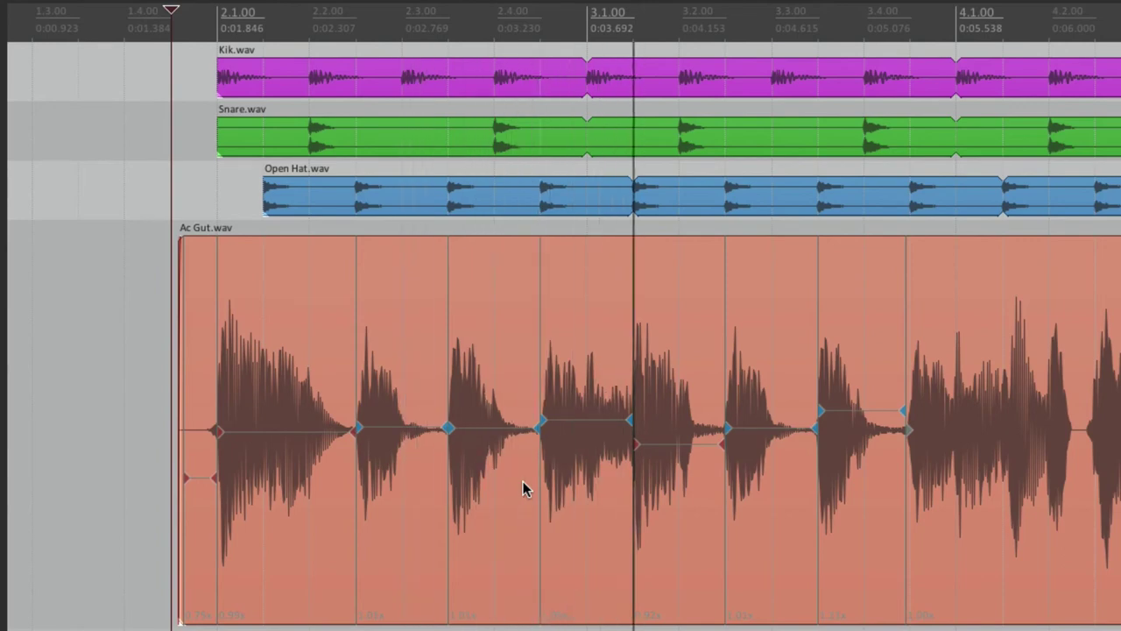
{"action": "key", "text": "space"}
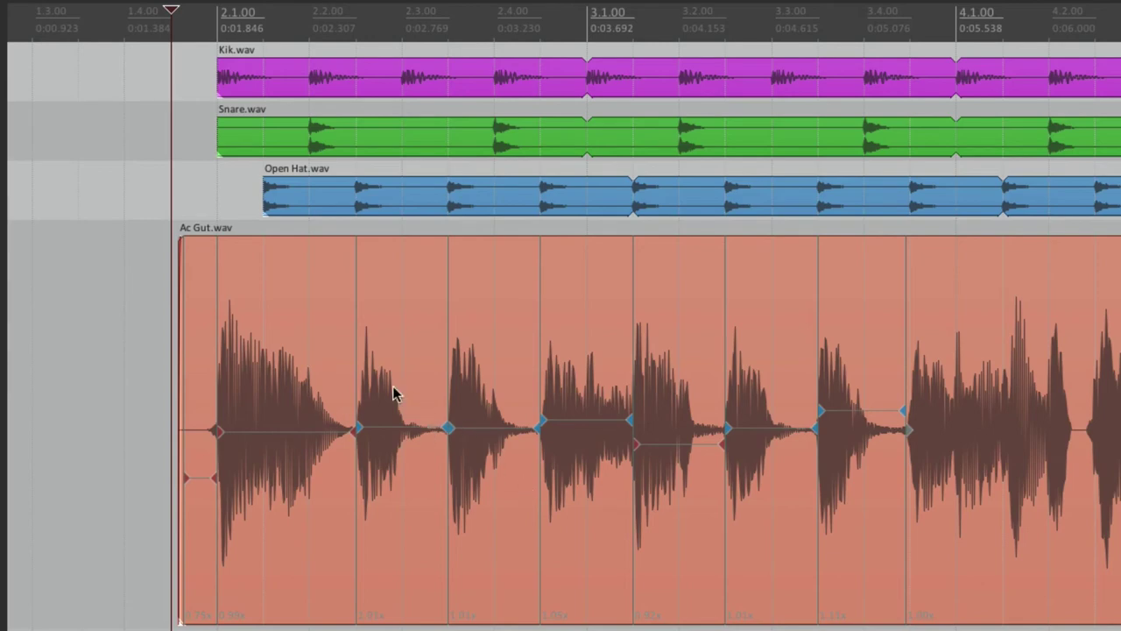
Add stretch markers in the tails of the guitar notes at 2.2.50 and 2.3.50 and move them back to 2.3.00 and 2.4.00
{"action": "scroll", "coordinate": [345, 420], "scroll_direction": "up", "scroll_amount": 5}
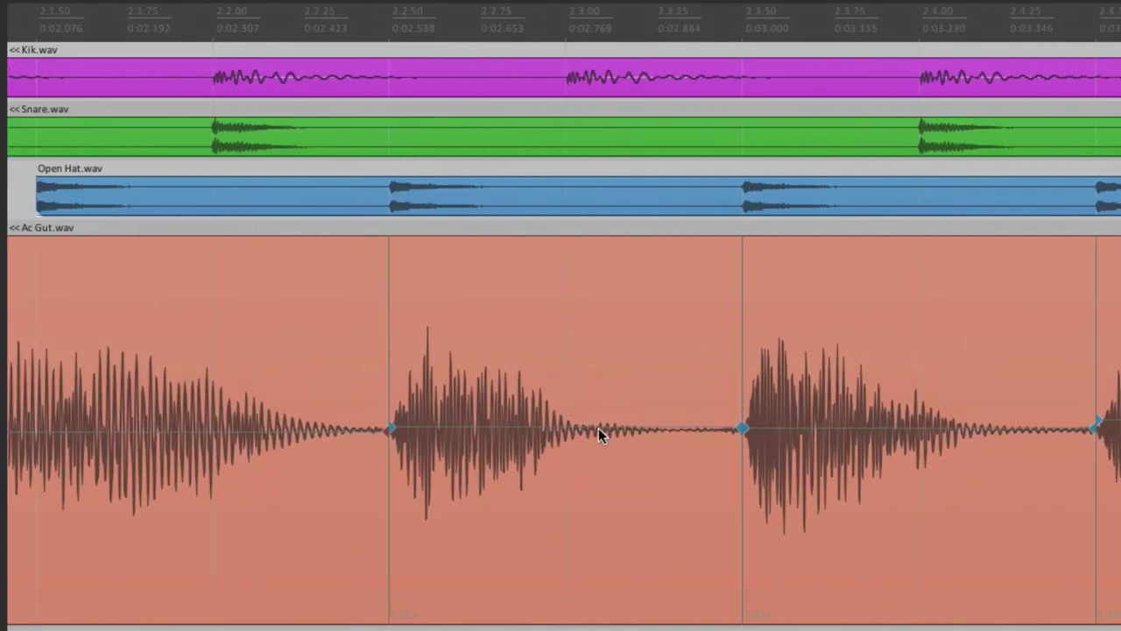
{"action": "left_click", "coordinate": [635, 429]}
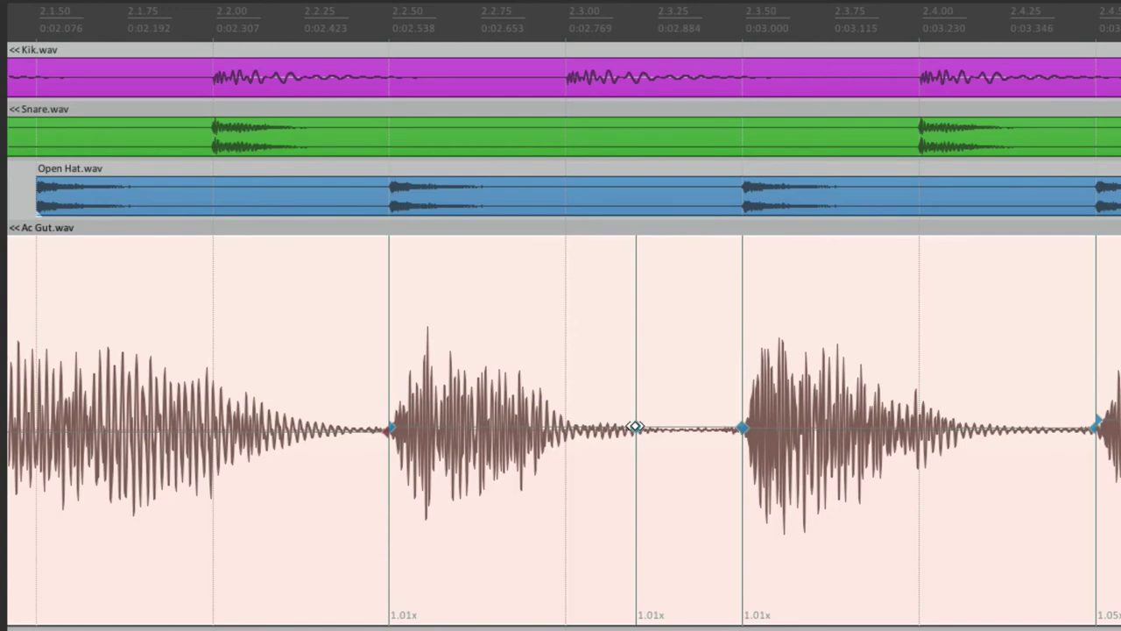
{"action": "left_click_drag", "start_coordinate": [636, 429], "coordinate": [558, 431]}
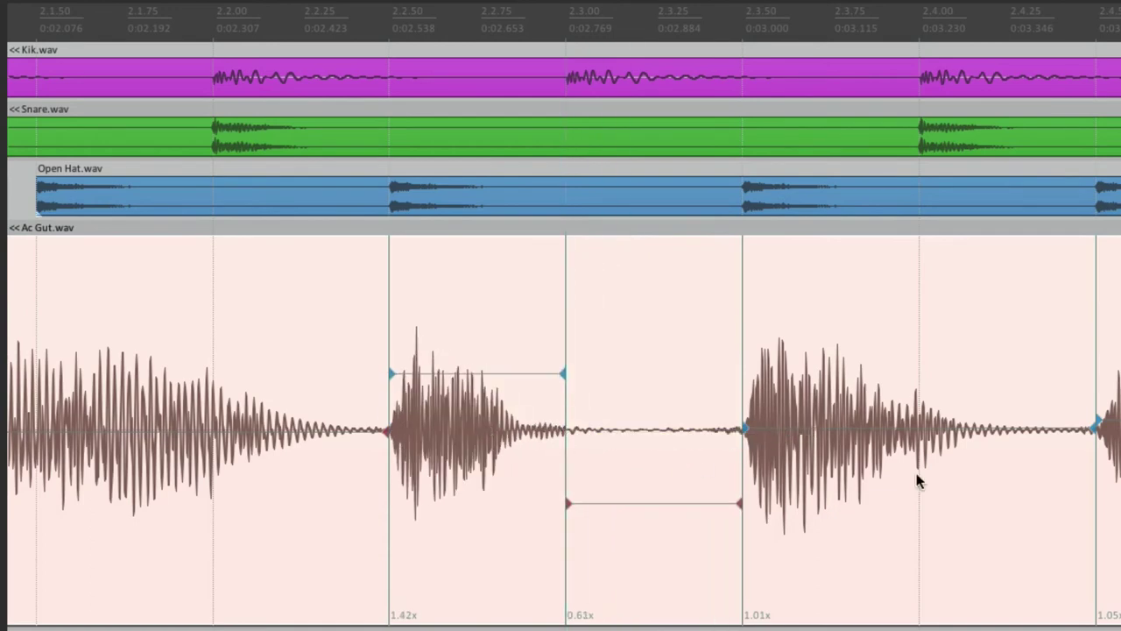
{"action": "left_click", "coordinate": [1004, 427]}
{"action": "left_click_drag", "start_coordinate": [863, 429], "coordinate": [779, 429]}
{"action": "scroll", "coordinate": [705, 448], "scroll_direction": "down", "scroll_amount": 5}
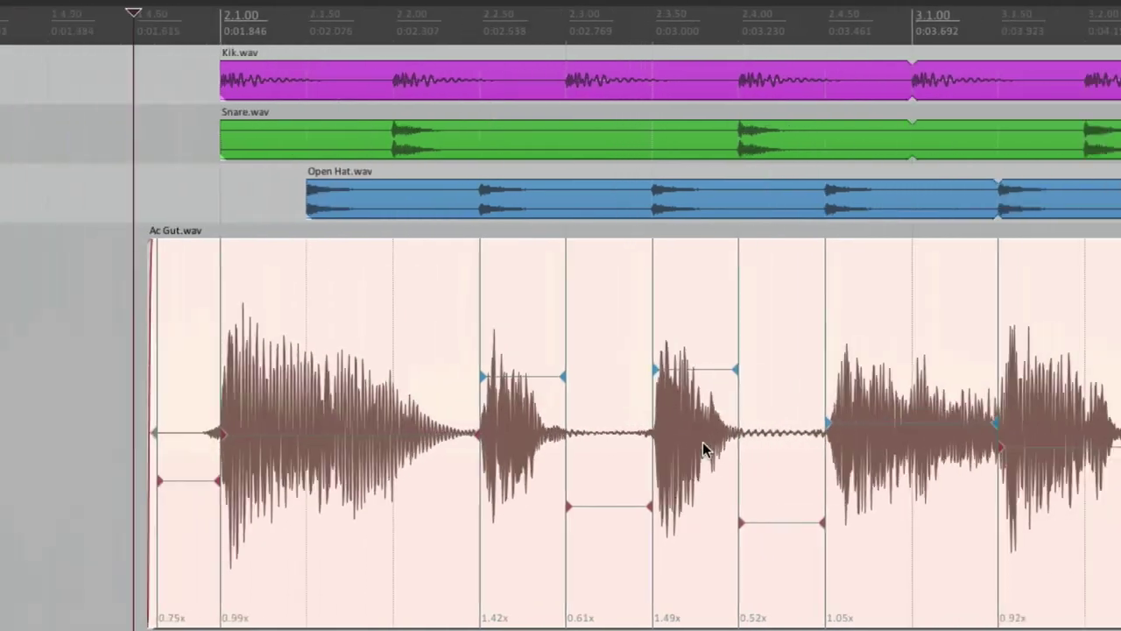
Play the project from before bar 2 to hear the two shortened guitar notes
{"action": "left_click", "coordinate": [249, 429]}
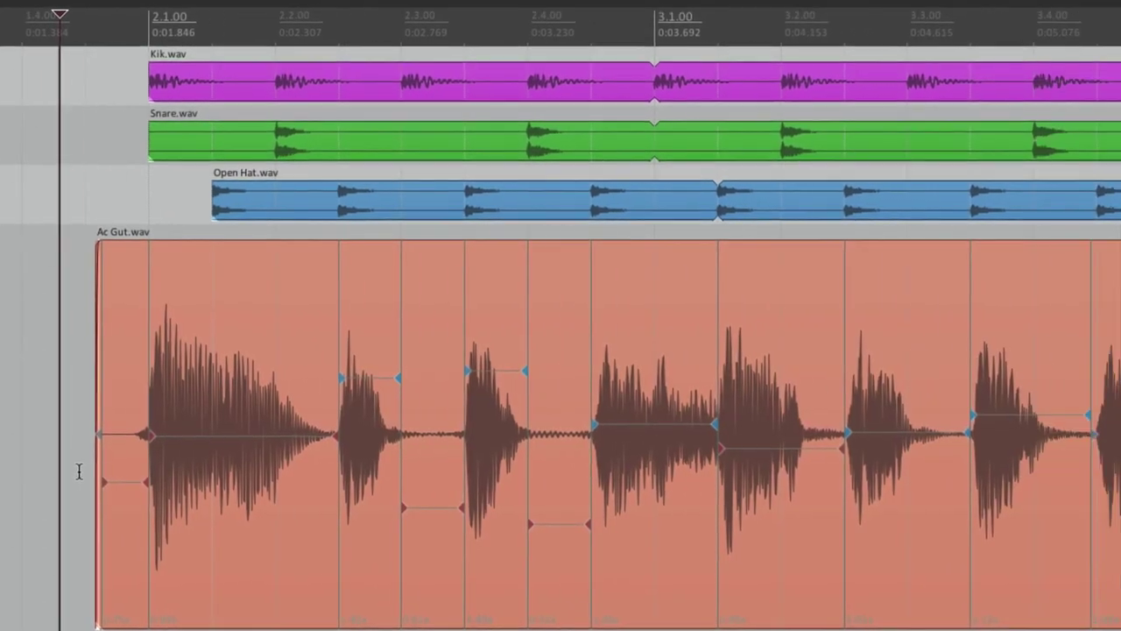
{"action": "key", "text": "space"}
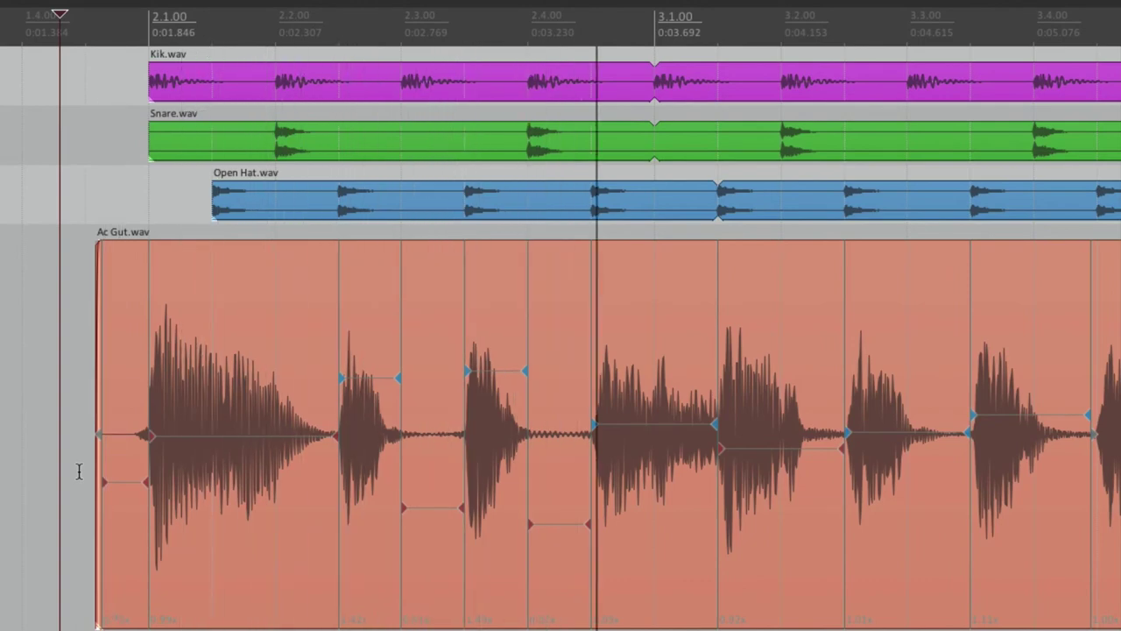
{"action": "key", "text": "space"}
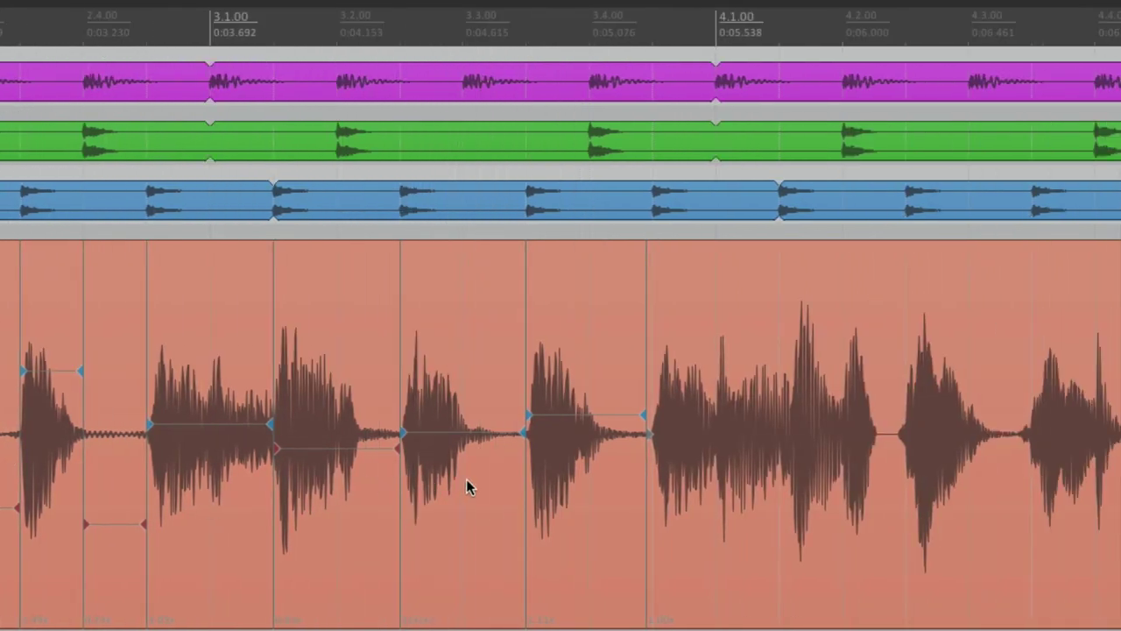
Shorten the guitar notes at 3.2.50 and 3.3.50 with tail stretch markers moved to 3.3.00 and 3.4.00, and play the result
{"action": "scroll", "coordinate": [466, 480], "scroll_direction": "up", "scroll_amount": 3}
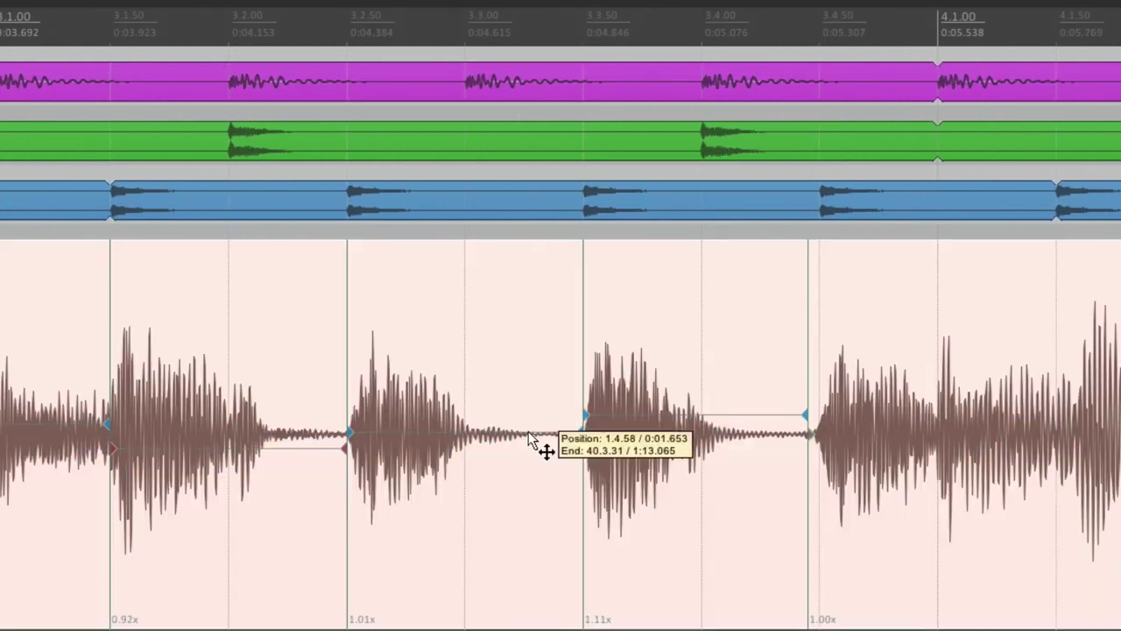
{"action": "double_click", "coordinate": [531, 434]}
{"action": "double_click", "coordinate": [755, 436]}
{"action": "left_click_drag", "start_coordinate": [752, 415], "coordinate": [690, 418]}
{"action": "left_click_drag", "start_coordinate": [531, 430], "coordinate": [484, 436]}
{"action": "scroll", "coordinate": [484, 436], "scroll_direction": "down", "scroll_amount": 4}
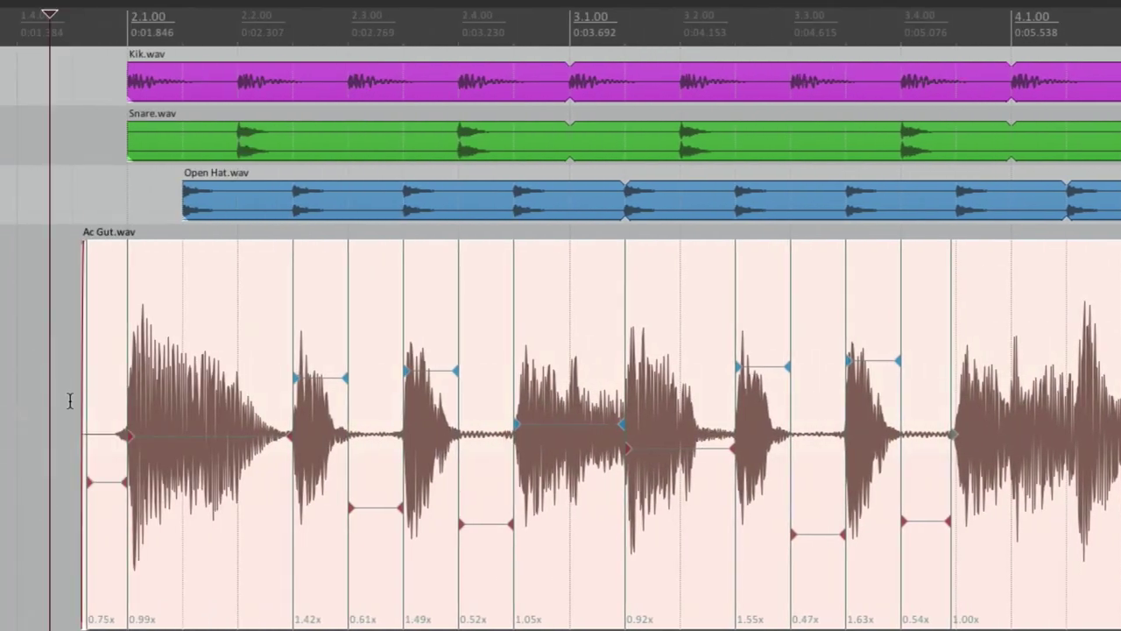
{"action": "key", "text": "space"}
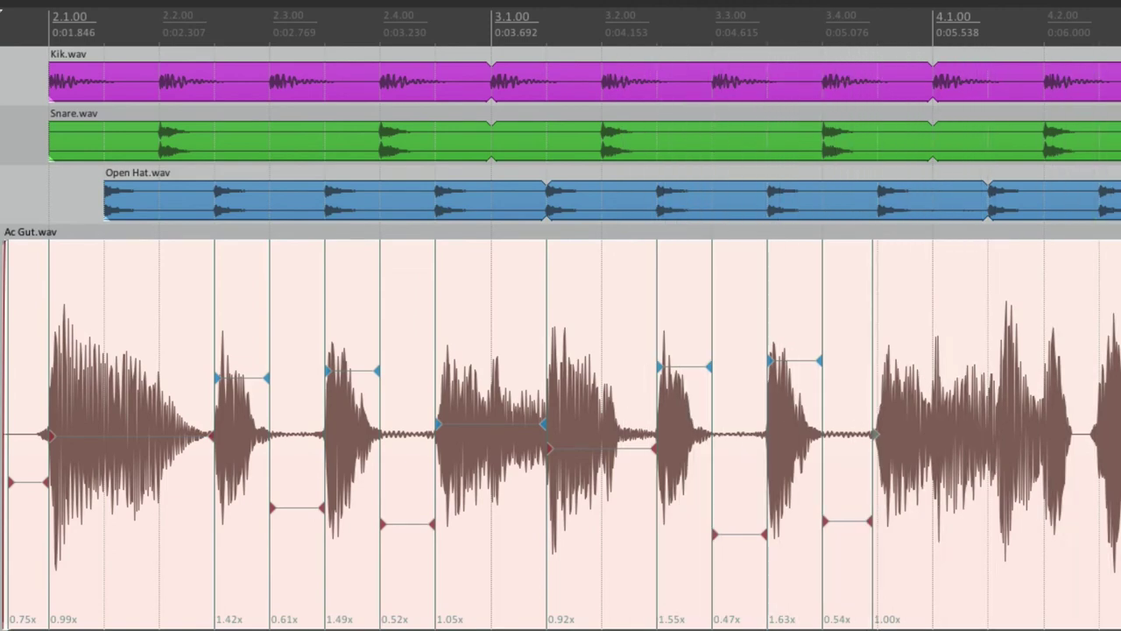
Lengthen the four shortened notes by moving the tail markers at 2.3.00, 2.4.00, 3.3.00 and 3.4.00 onto the next note's marker
{"action": "left_click", "coordinate": [196, 450]}
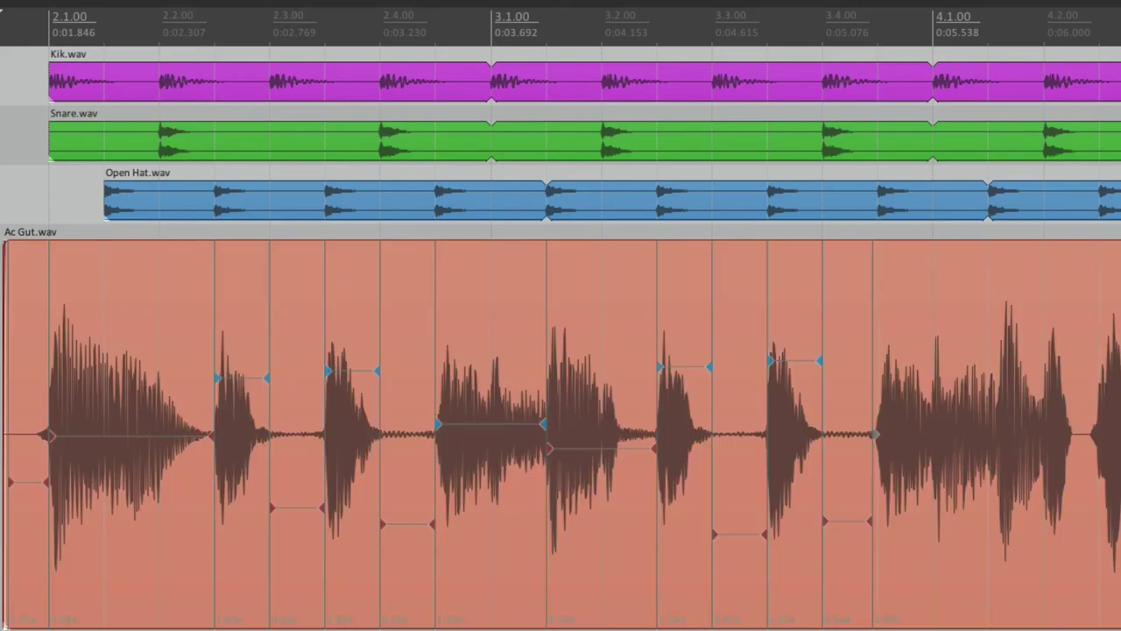
{"action": "scroll", "coordinate": [194, 442], "scroll_direction": "up", "scroll_amount": 3}
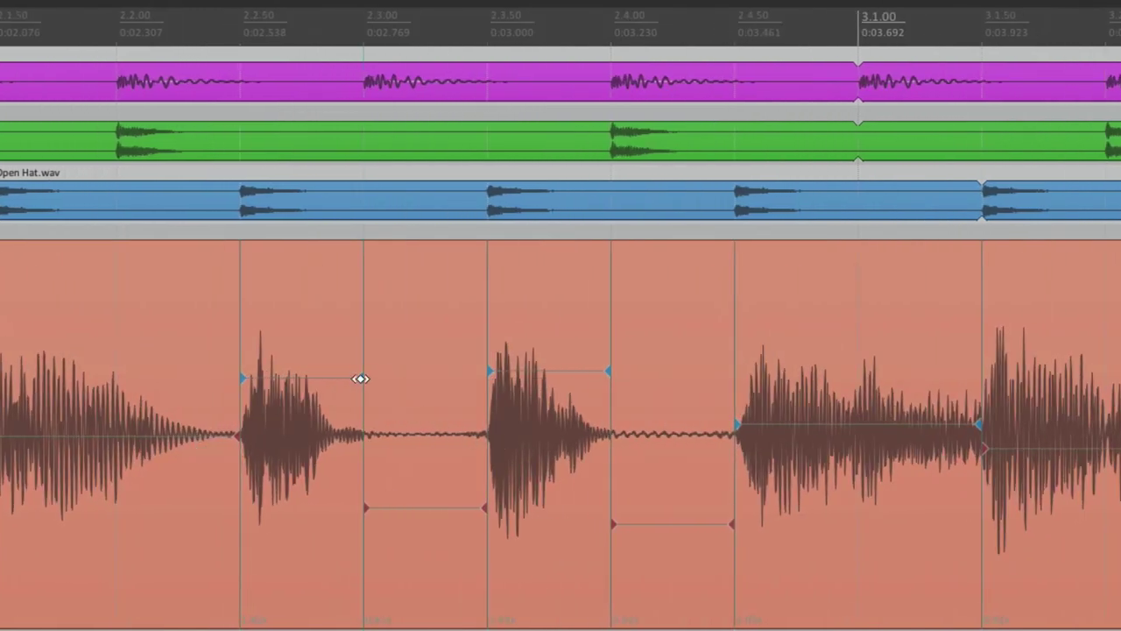
{"action": "left_click_drag", "start_coordinate": [362, 378], "coordinate": [486, 380]}
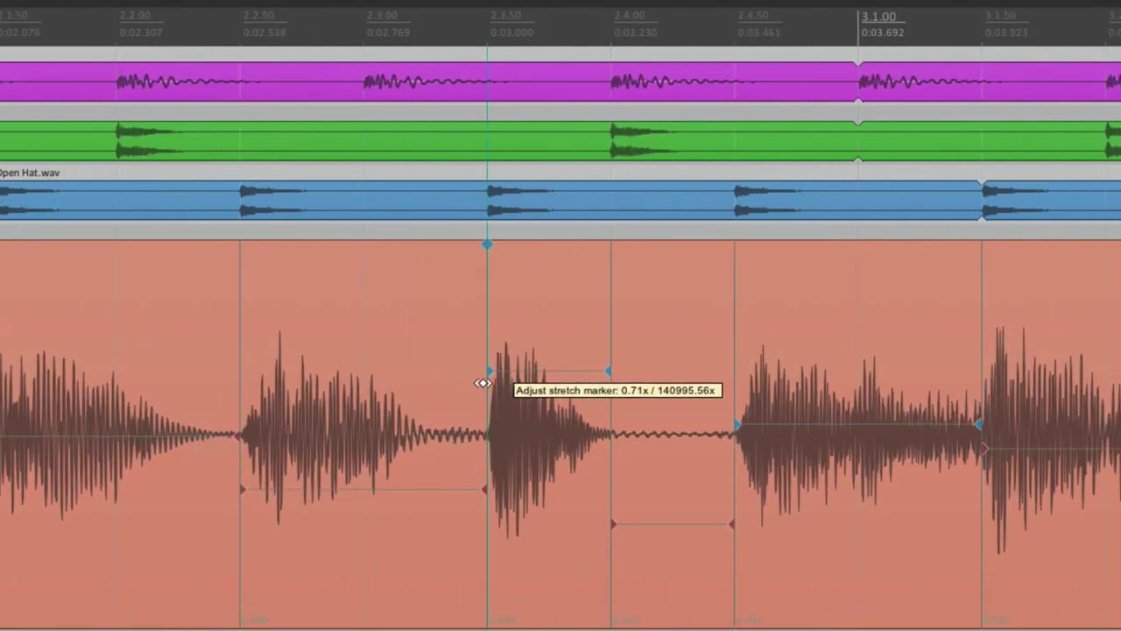
{"action": "left_click_drag", "start_coordinate": [608, 370], "coordinate": [730, 373]}
{"action": "scroll", "coordinate": [605, 405], "scroll_direction": "down", "scroll_amount": 3}
{"action": "scroll", "coordinate": [605, 401], "scroll_direction": "right", "scroll_amount": 3}
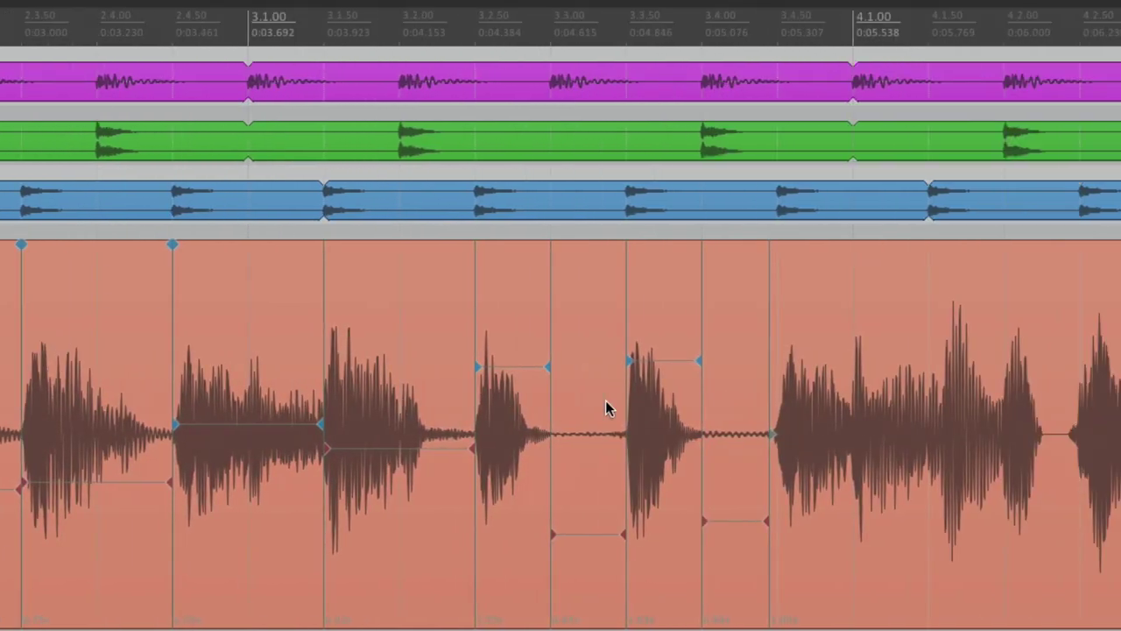
{"action": "left_click_drag", "start_coordinate": [548, 366], "coordinate": [626, 367]}
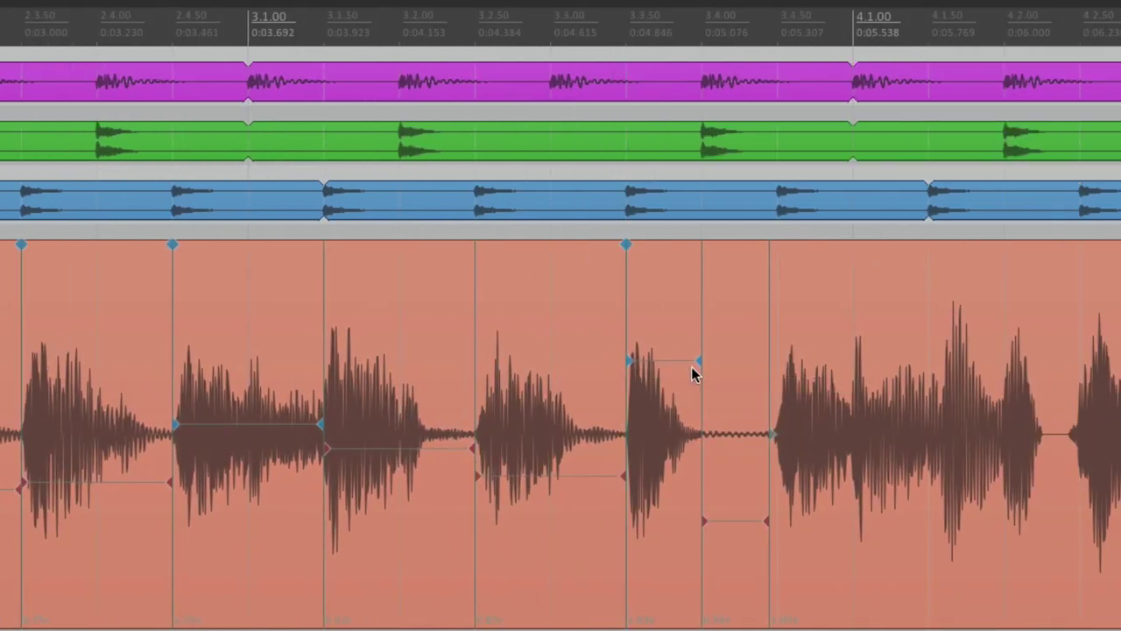
{"action": "left_click_drag", "start_coordinate": [698, 360], "coordinate": [769, 365]}
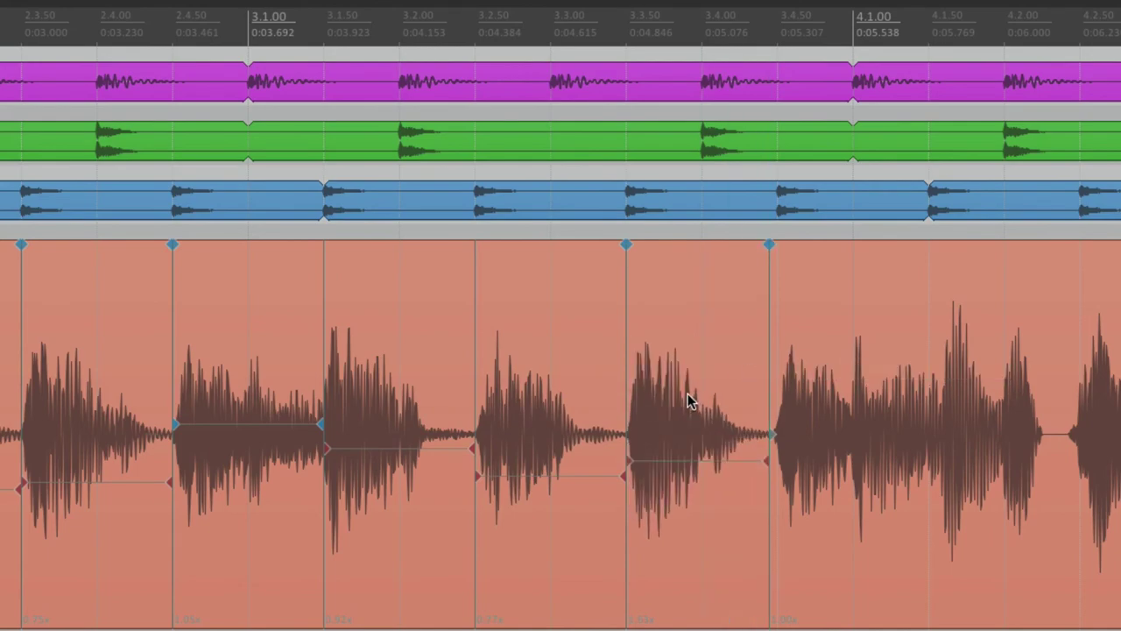
Play the project from before bar 2 to hear the lengthened guitar notes against the drums
{"action": "scroll", "coordinate": [688, 400], "scroll_direction": "left", "scroll_amount": 1}
{"action": "scroll", "coordinate": [746, 406], "scroll_direction": "down", "scroll_amount": 4}
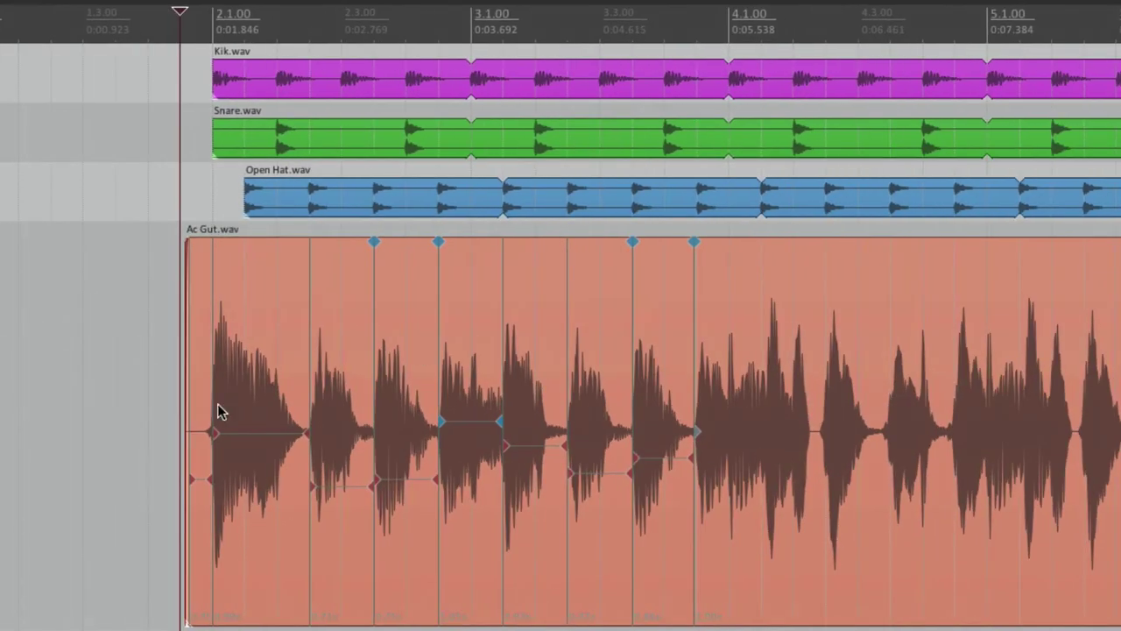
{"action": "key", "text": "space"}
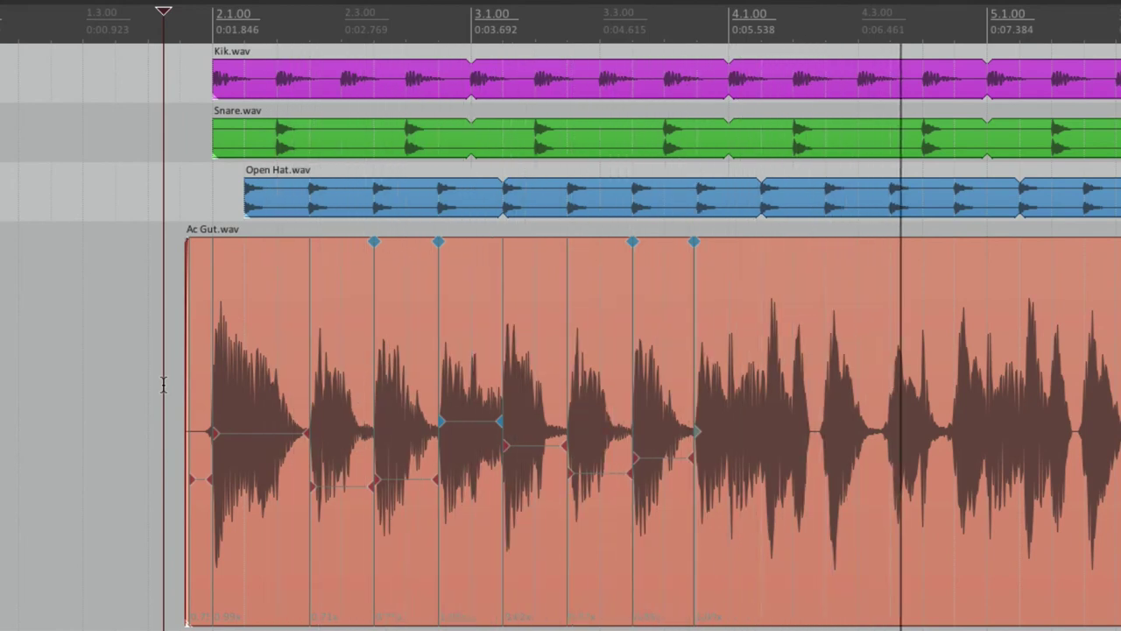
{"action": "key", "text": "space"}
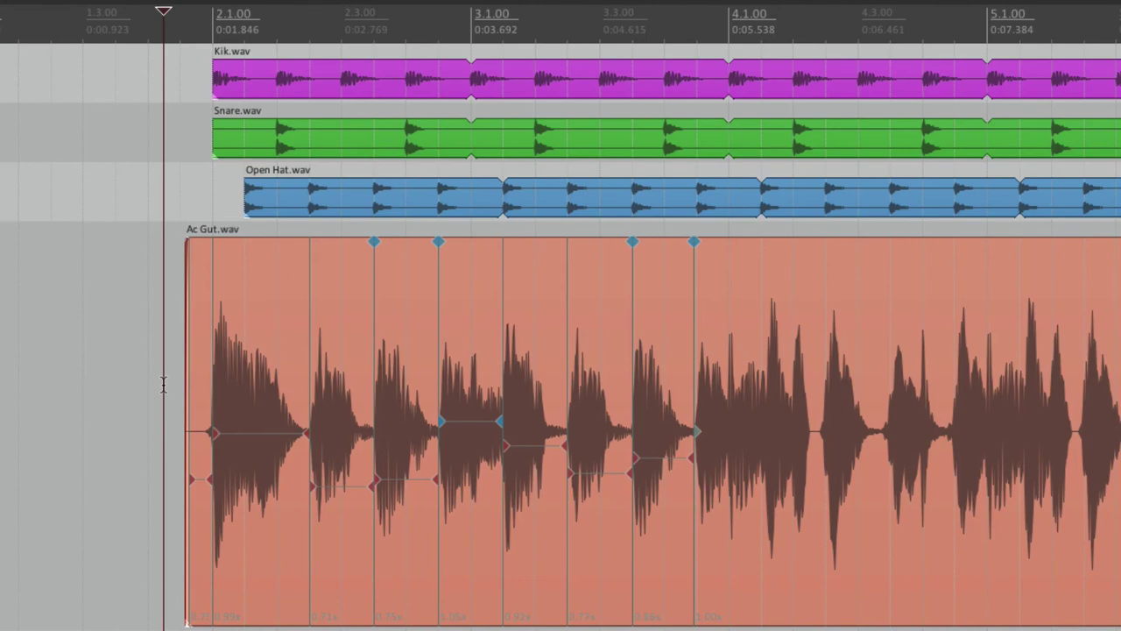
Check the Ac Gut.wav item's pitch shift/time stretch mode and the default pitch shift mode in the project settings
{"action": "double_click", "coordinate": [339, 285]}
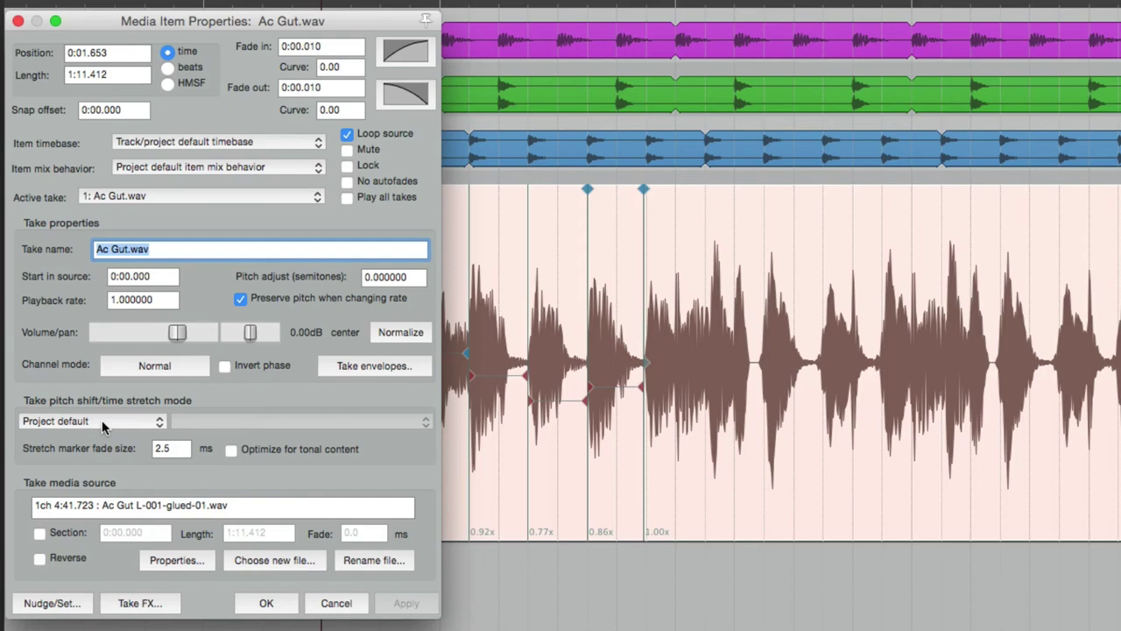
{"action": "left_click", "coordinate": [266, 603]}
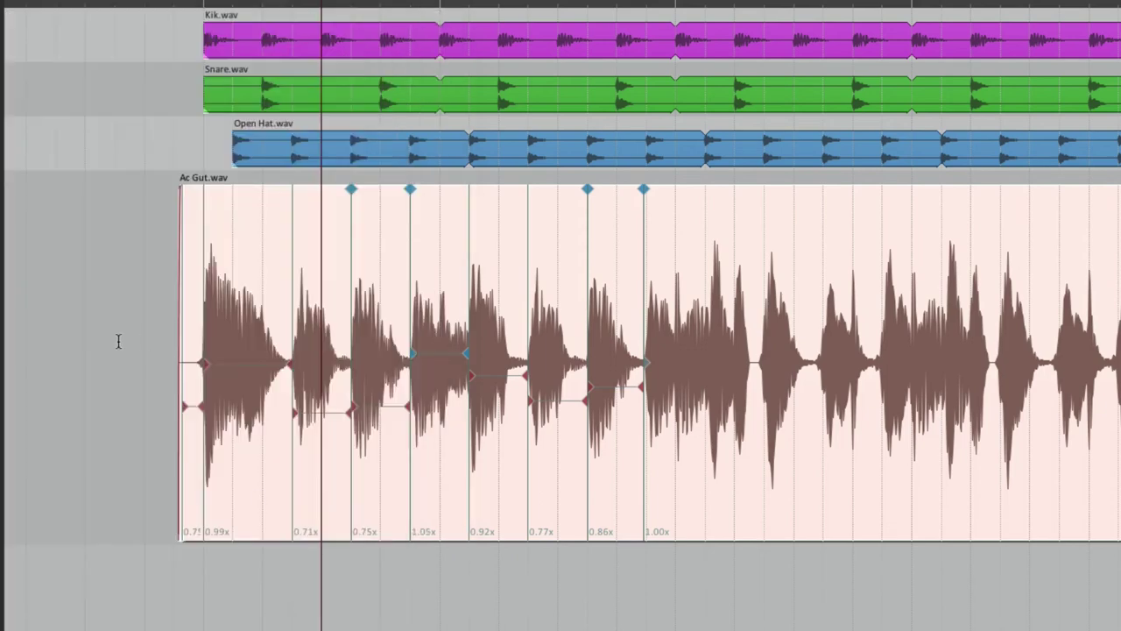
{"action": "key", "text": "alt+Return"}
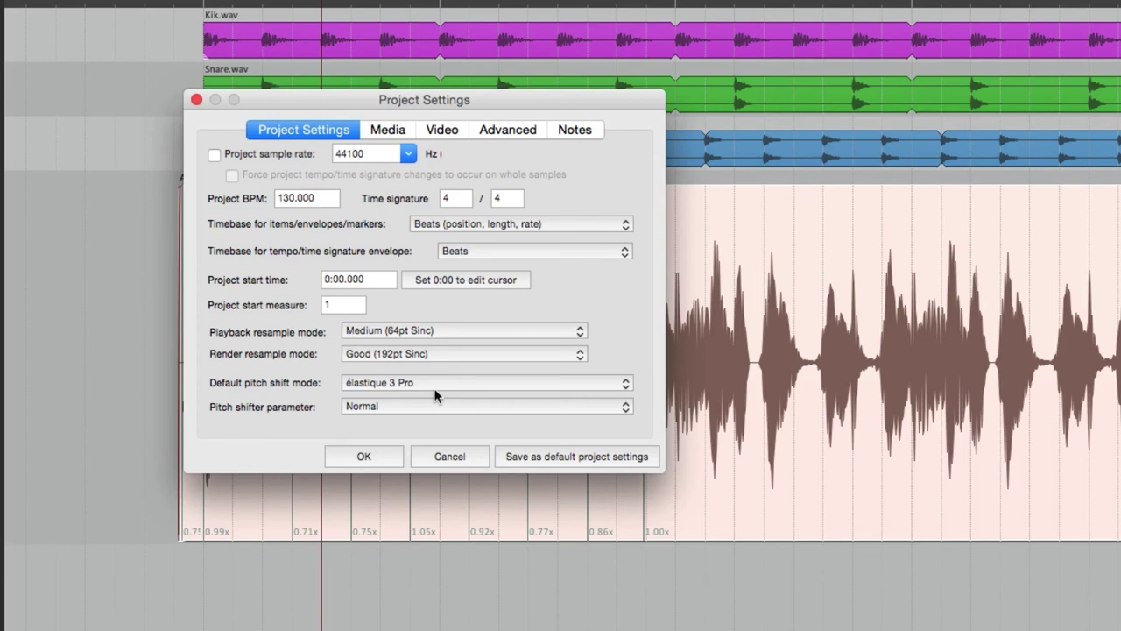
{"action": "left_click", "coordinate": [196, 100]}
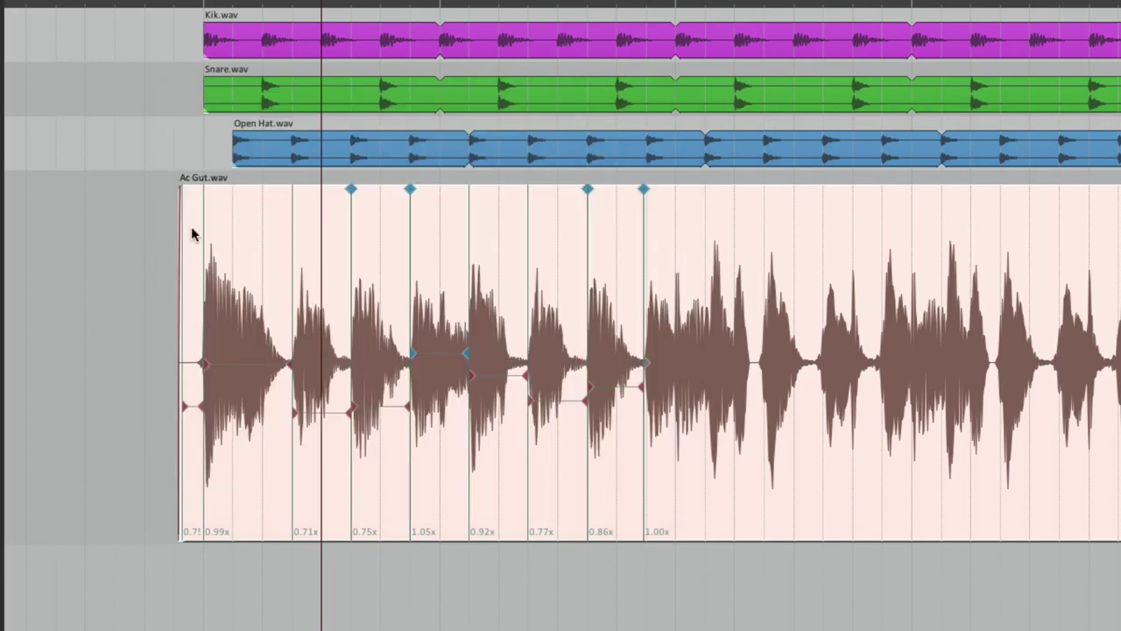
Review the pitch shift/time stretch modes available for the Ac Gut.wav take, keeping Project default
{"action": "double_click", "coordinate": [248, 248]}
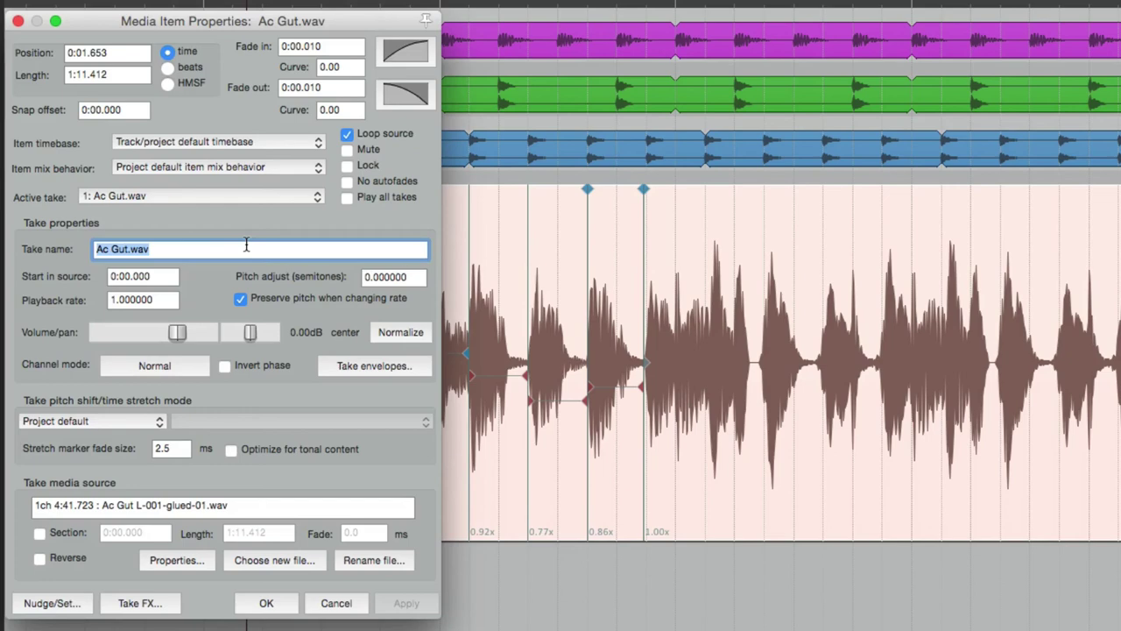
{"action": "left_click", "coordinate": [93, 425]}
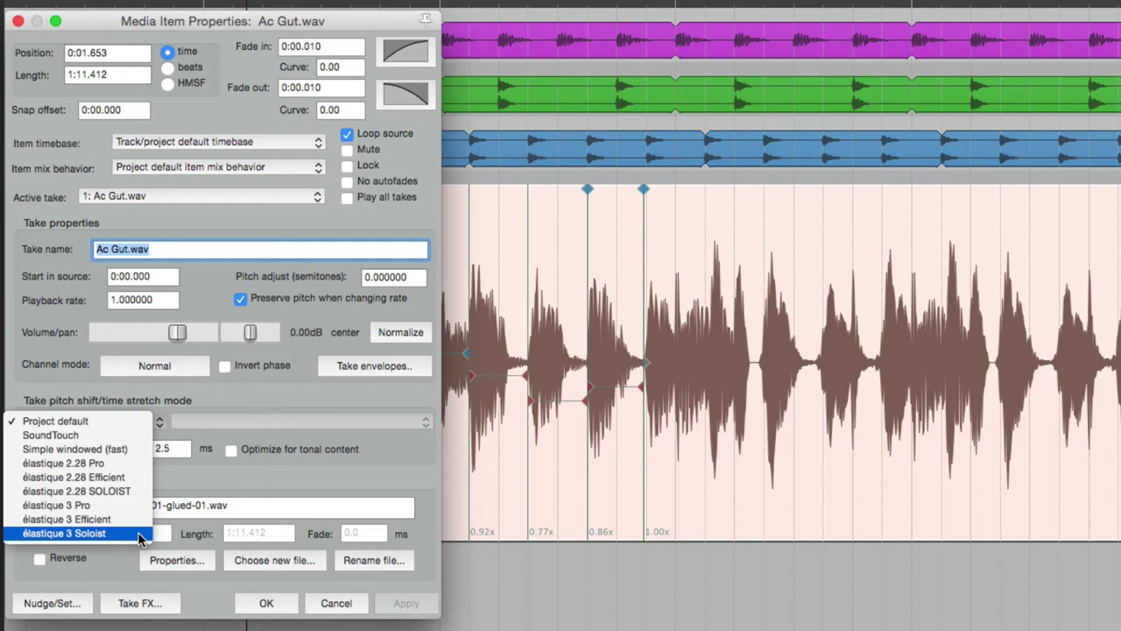
{"action": "left_click", "coordinate": [257, 493]}
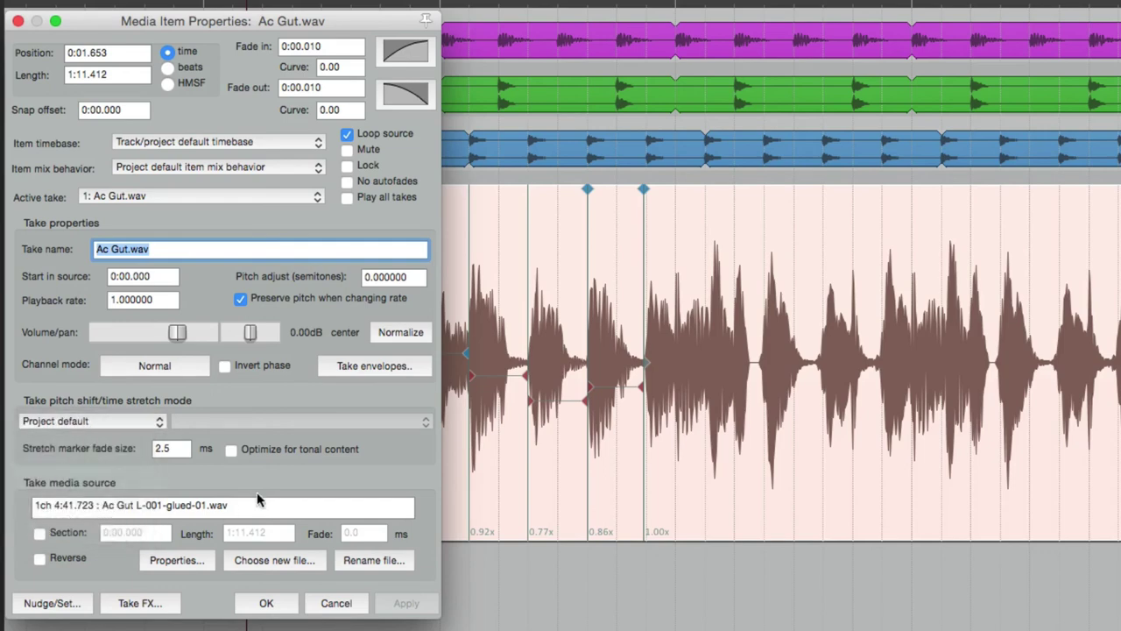
Try the tonal content optimization for the take's stretch markers, switch it off again and close the item properties
{"action": "left_click", "coordinate": [231, 450]}
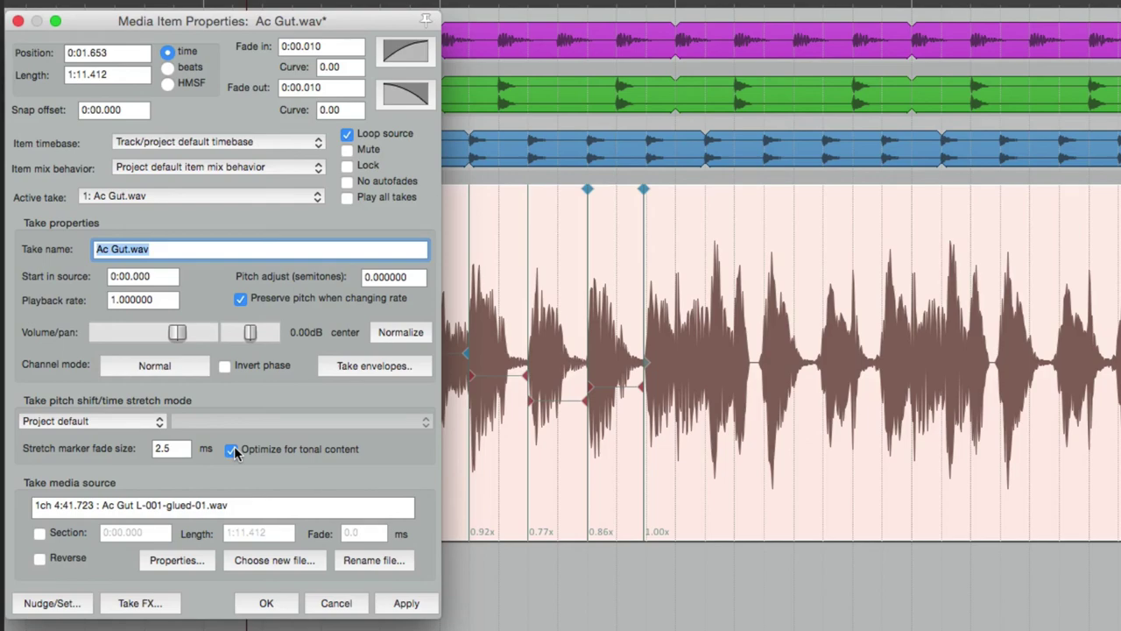
{"action": "left_click", "coordinate": [232, 449]}
{"action": "left_click", "coordinate": [275, 608]}
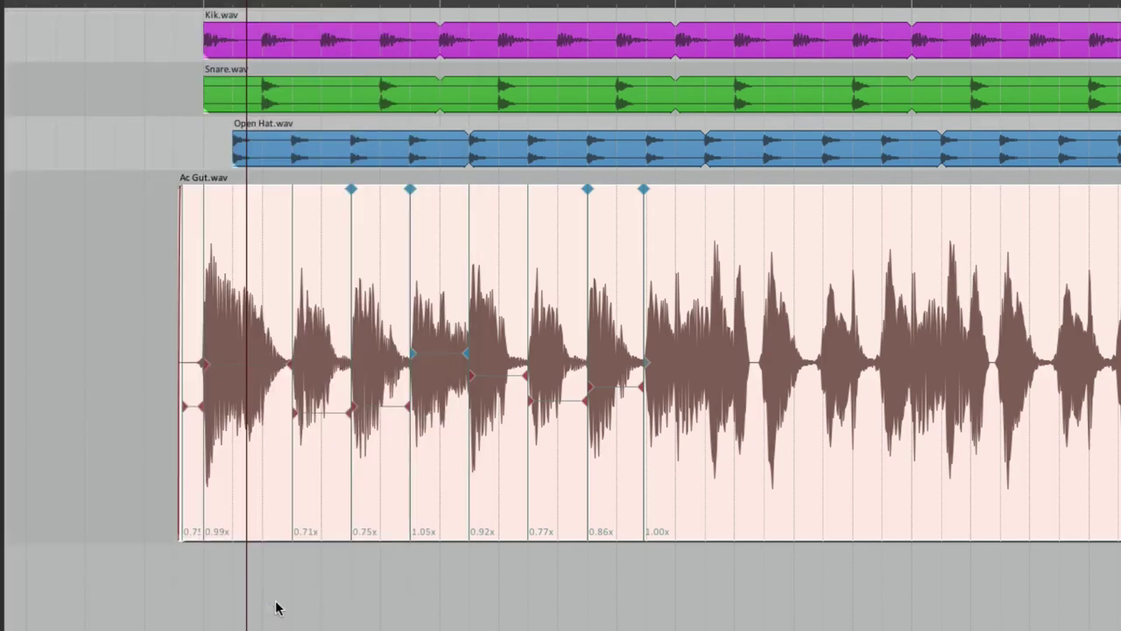
{"action": "left_click", "coordinate": [148, 352]}
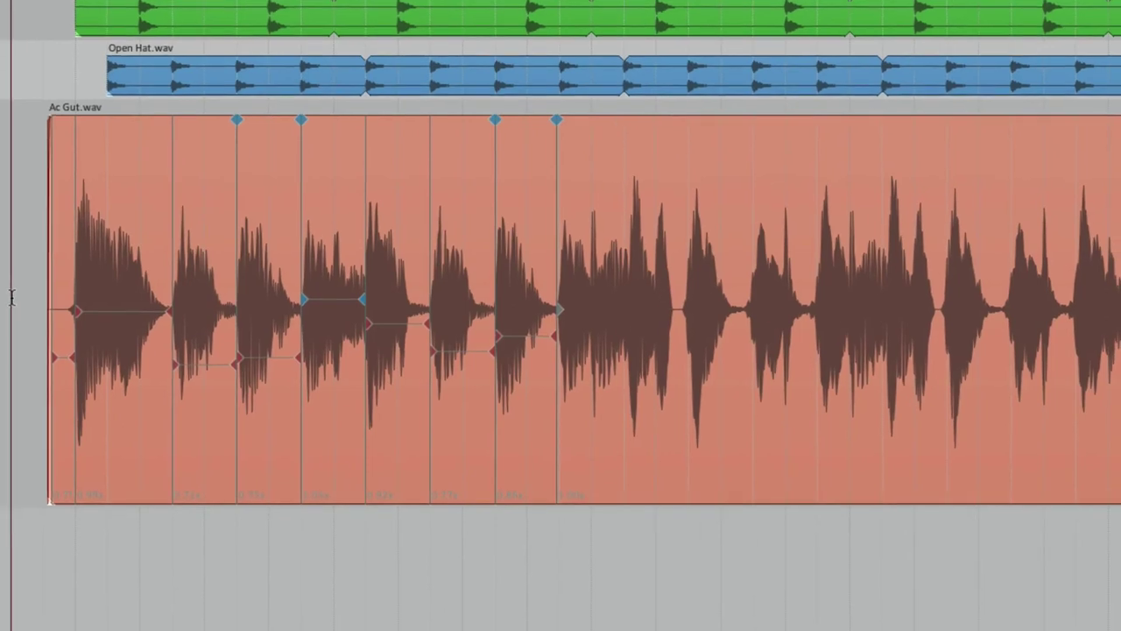
Try gluing the Ac Gut.wav item to render its stretch markers into the audio, and undo the glue
{"action": "left_click", "coordinate": [112, 187]}
{"action": "right_click", "coordinate": [112, 186]}
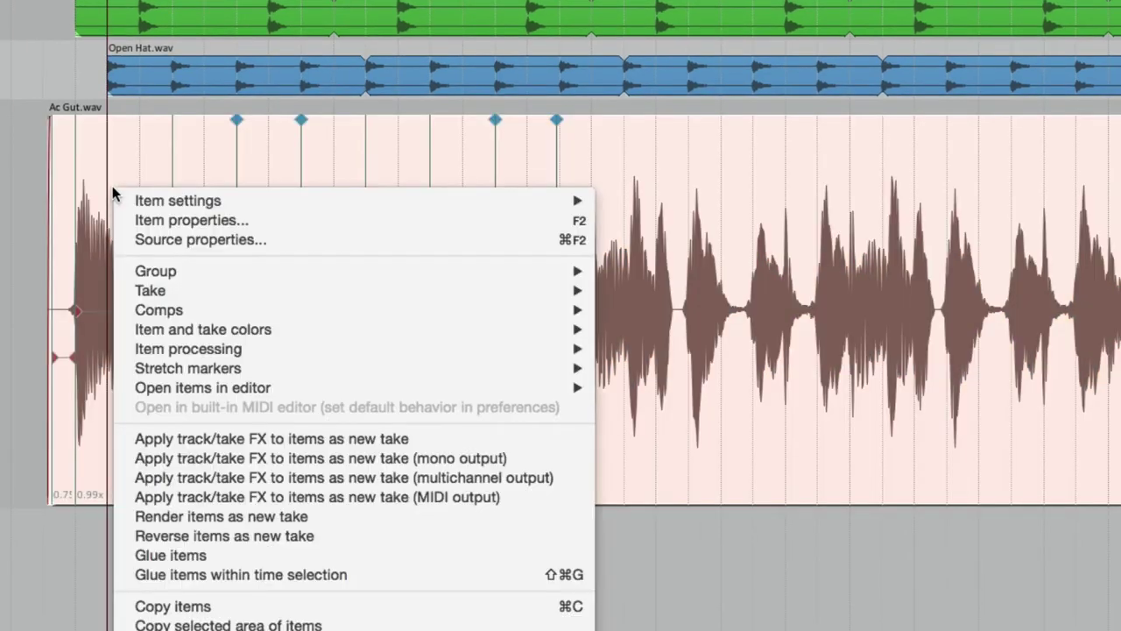
{"action": "left_click", "coordinate": [143, 557]}
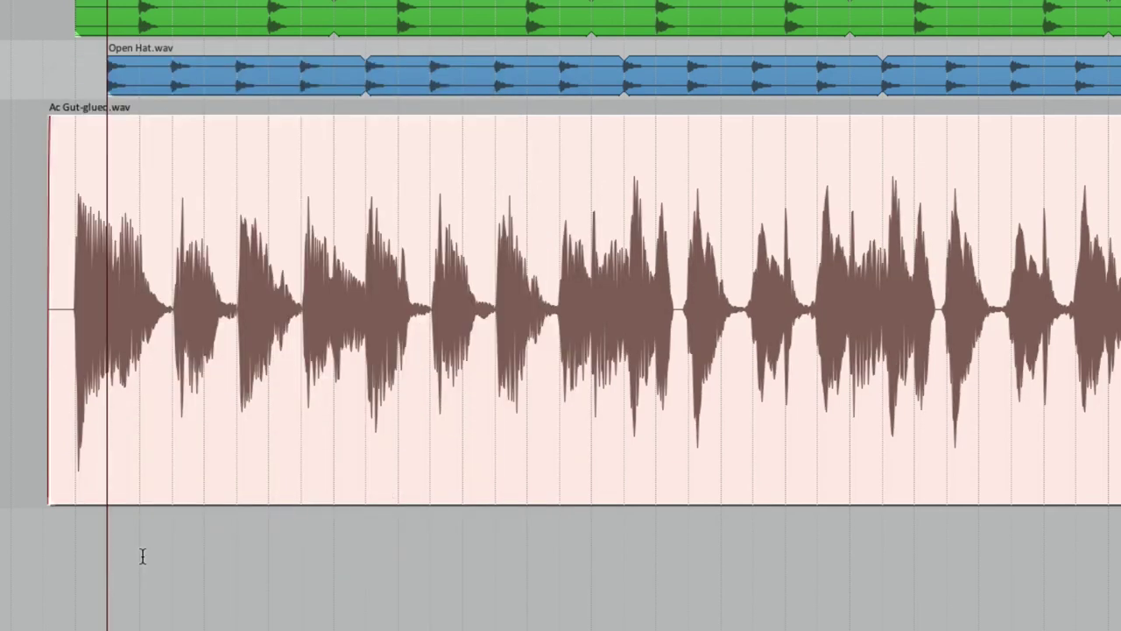
{"action": "left_click", "coordinate": [38, 317]}
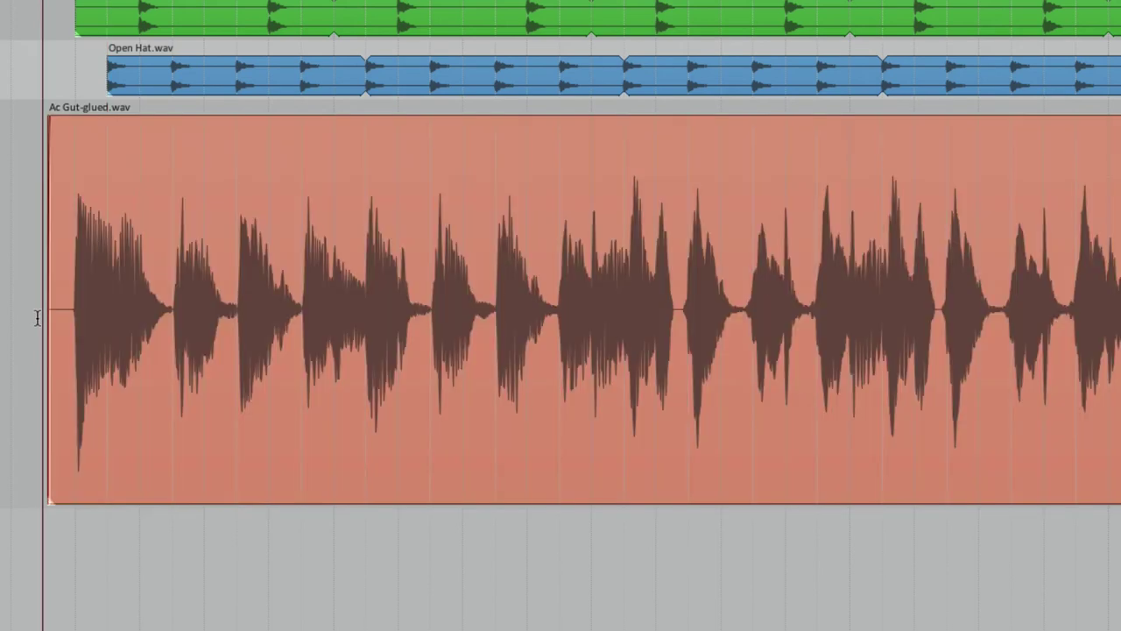
{"action": "key", "text": "ctrl+z"}
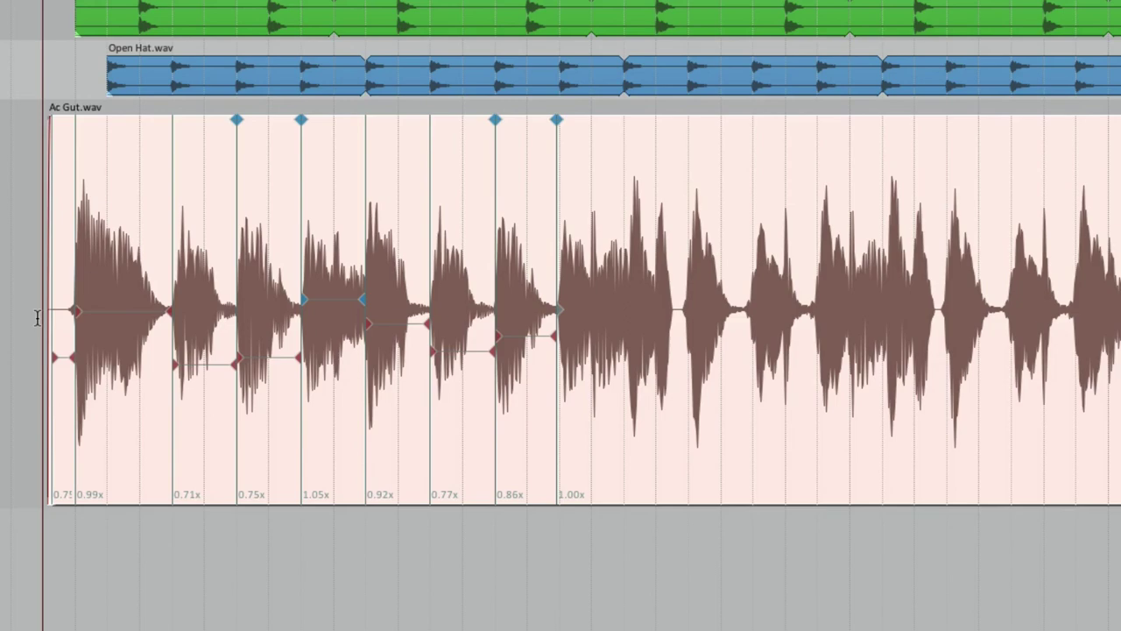
{"action": "left_click", "coordinate": [37, 317]}
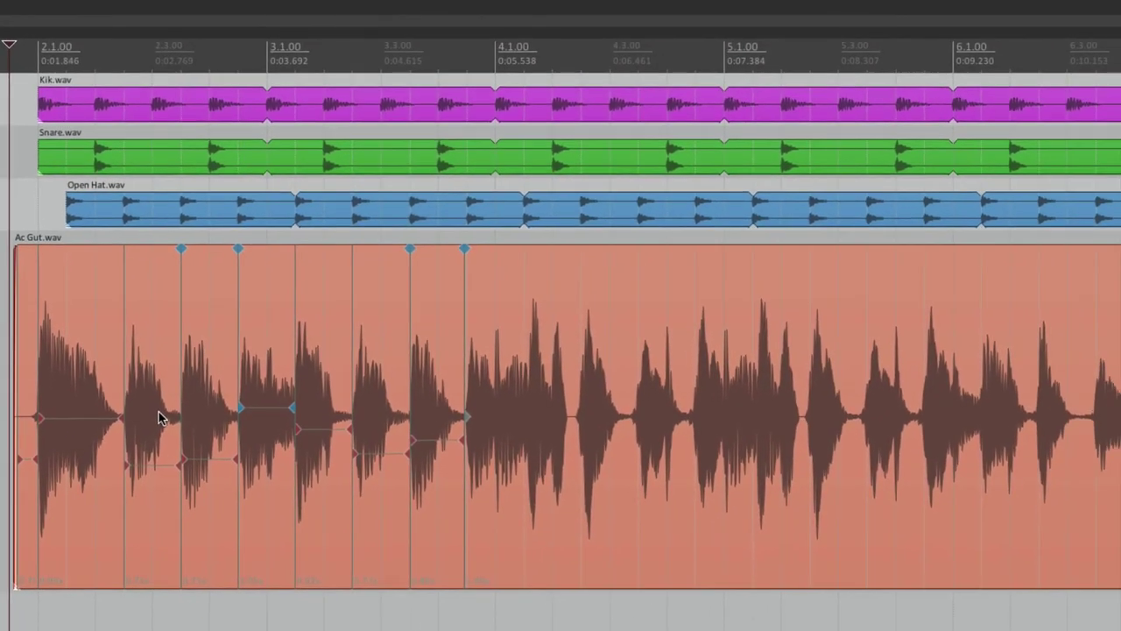
Remove all stretch markers from the Ac Gut.wav item and deselect it
{"action": "left_click", "coordinate": [125, 338]}
{"action": "right_click", "coordinate": [127, 338]}
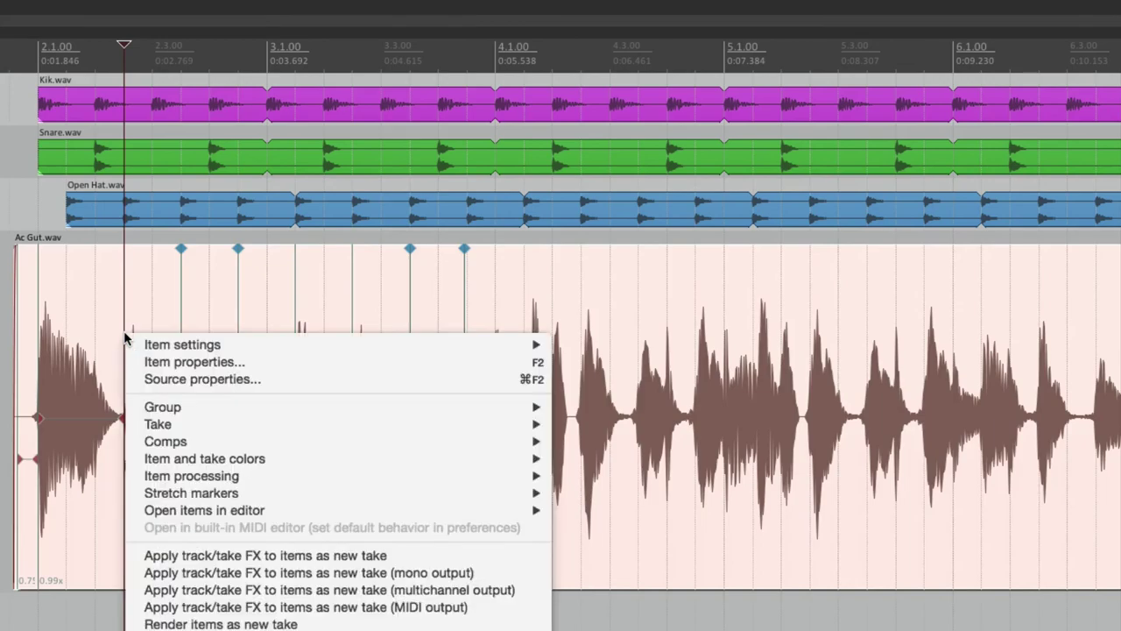
{"action": "mouse_move", "coordinate": [140, 493]}
{"action": "mouse_move", "coordinate": [751, 555]}
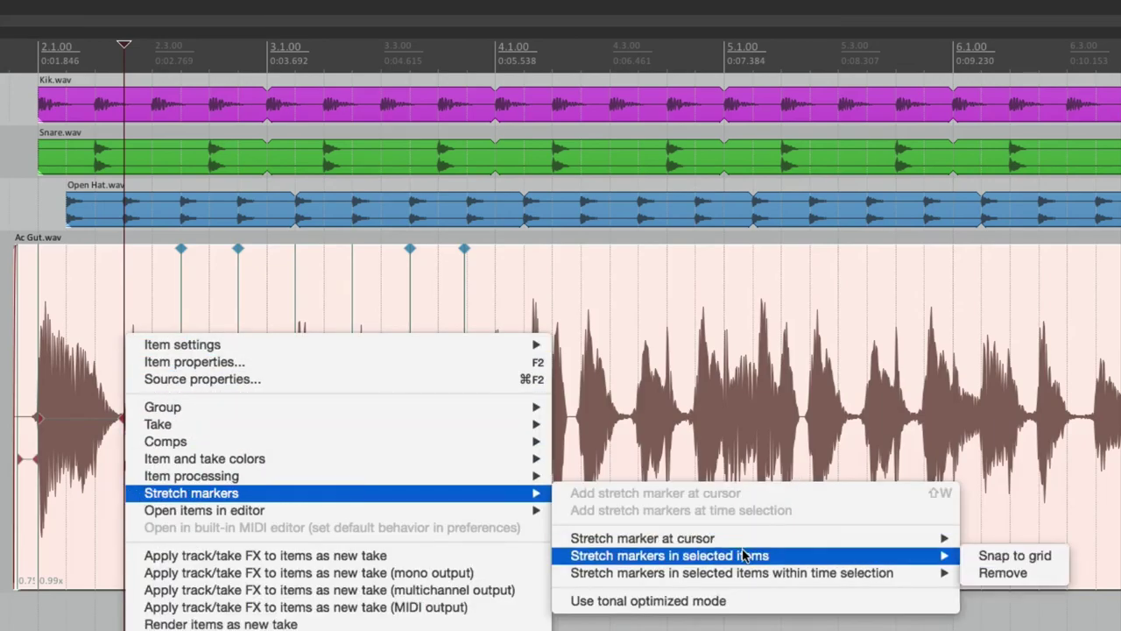
{"action": "left_click", "coordinate": [988, 574]}
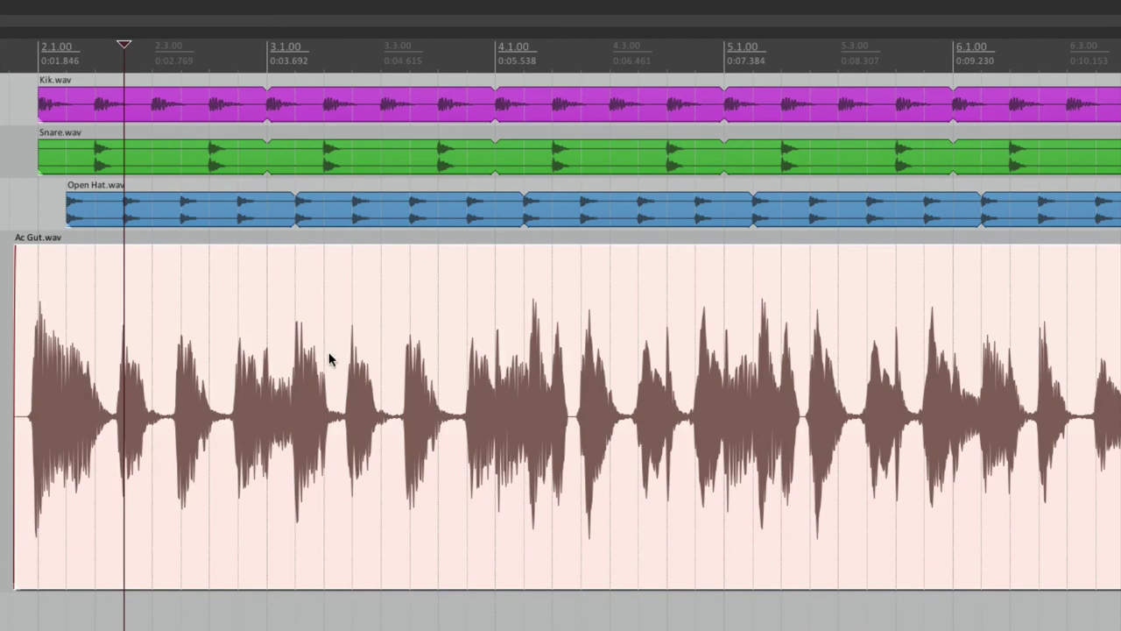
{"action": "left_click", "coordinate": [14, 333]}
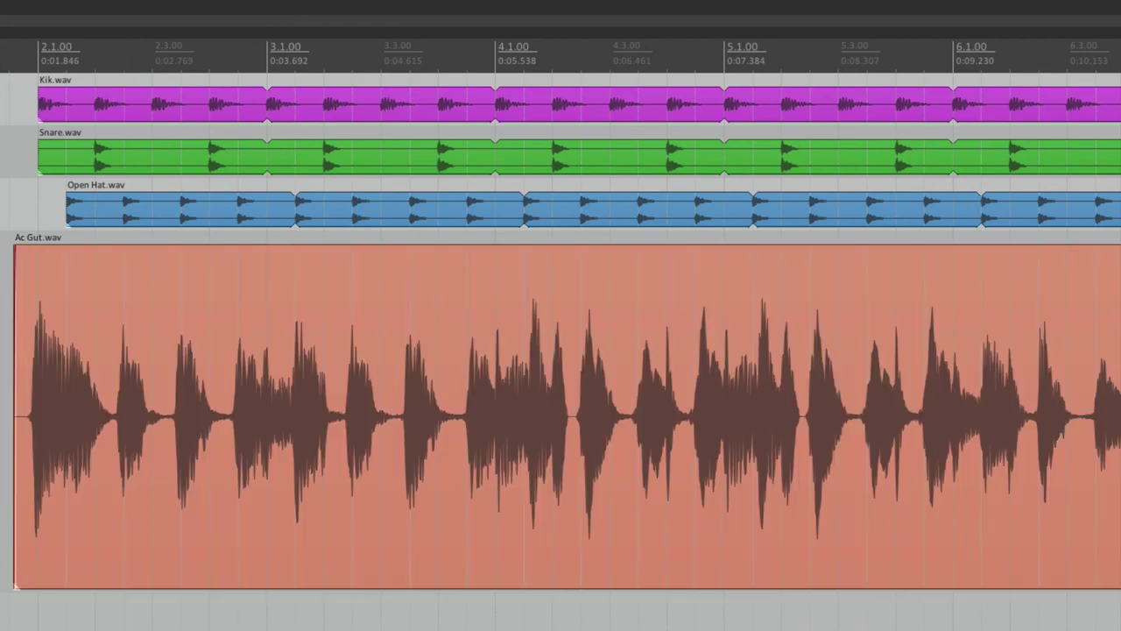